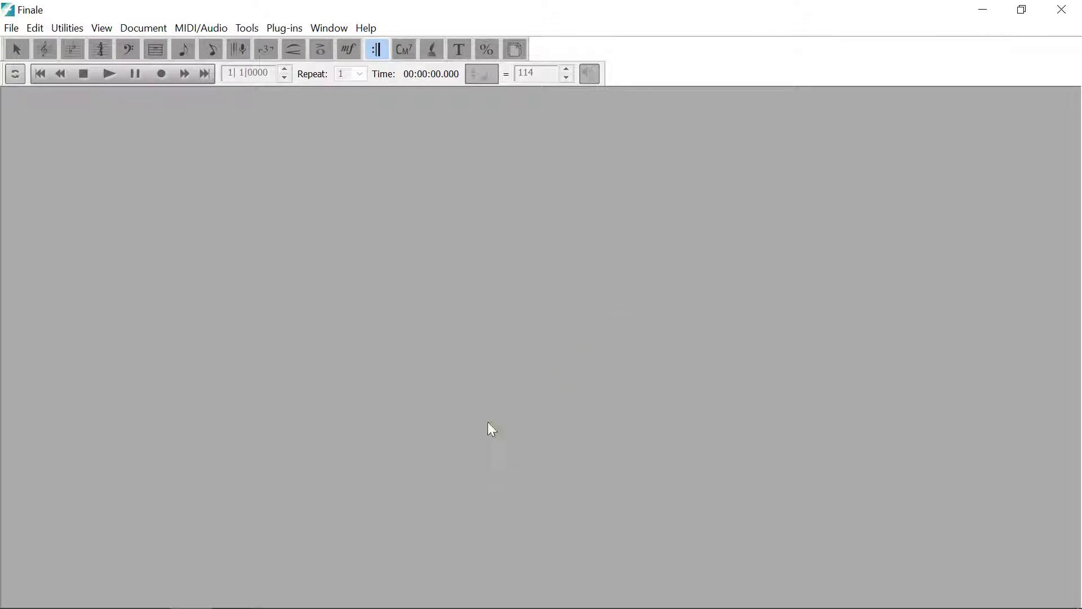
Open the recent 'Back to Havana - playback score' and cancel a Save As without renaming it.
left_click(12, 29)
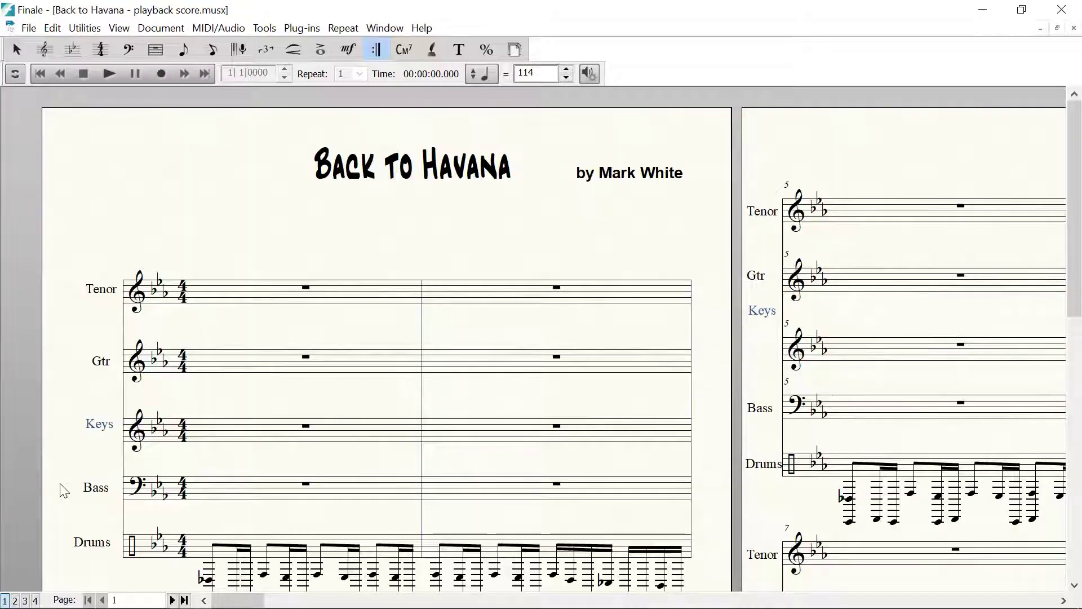
left_click(28, 29)
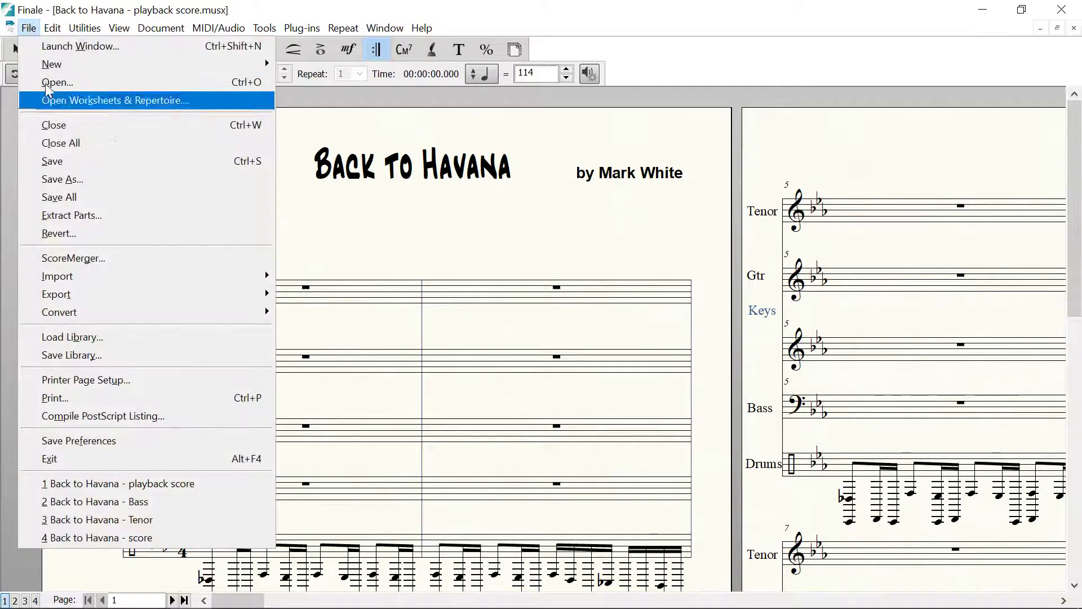
left_click(75, 179)
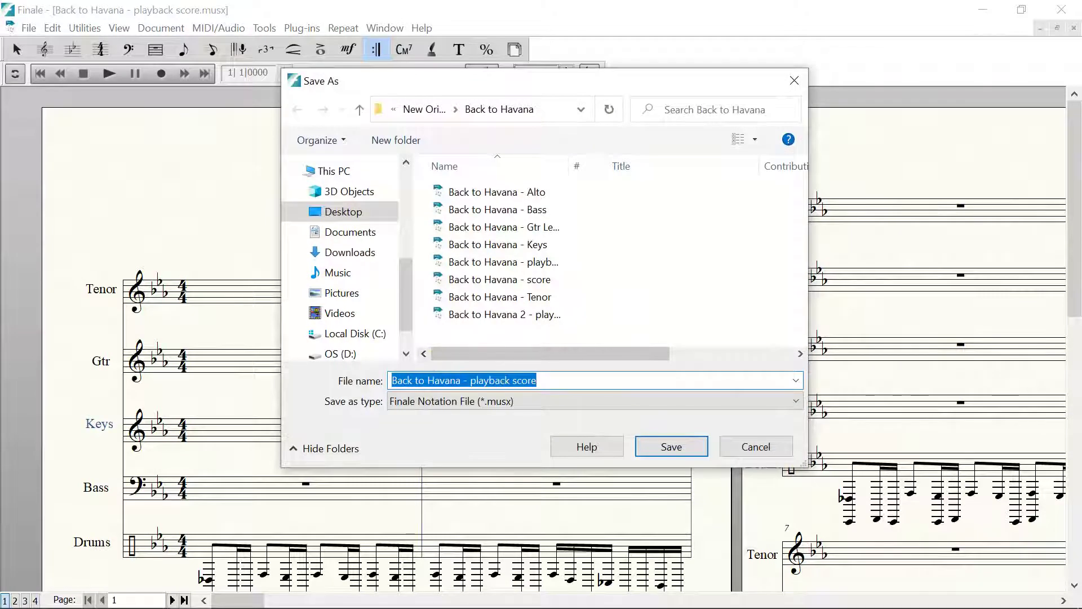
left_click(506, 380)
left_click_drag(499, 381, 483, 383)
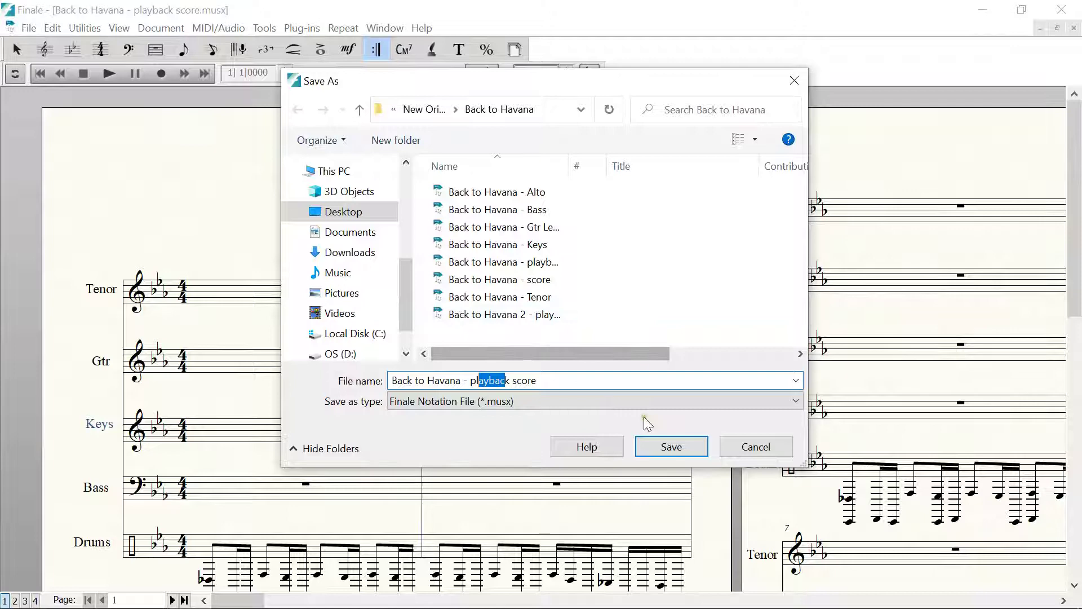
left_click(750, 447)
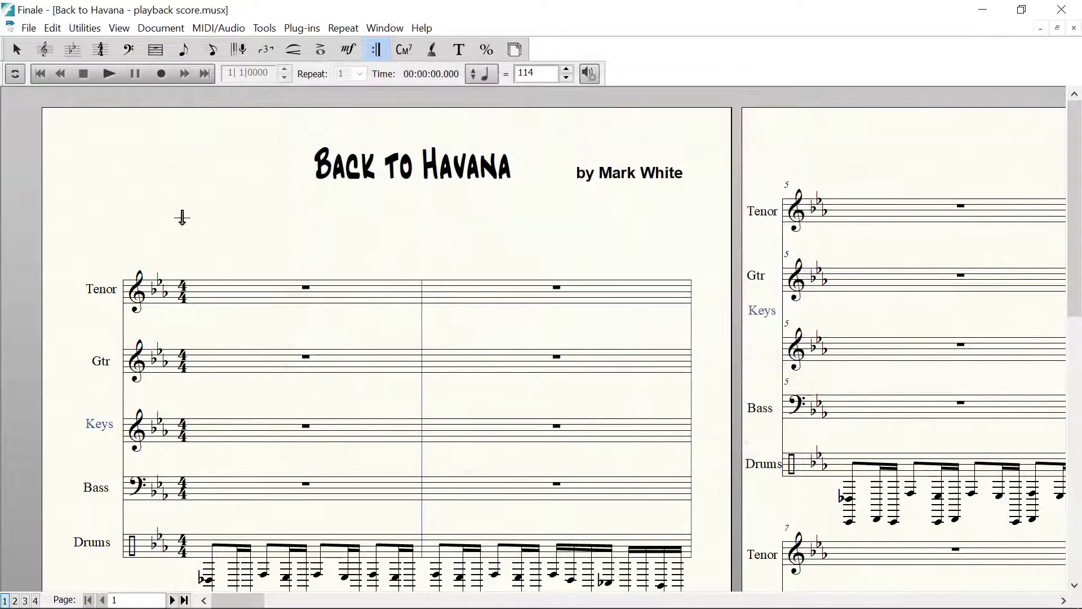
Close the original score without saving and open 'Back to Havana 2 - playback score'.
left_click(1074, 28)
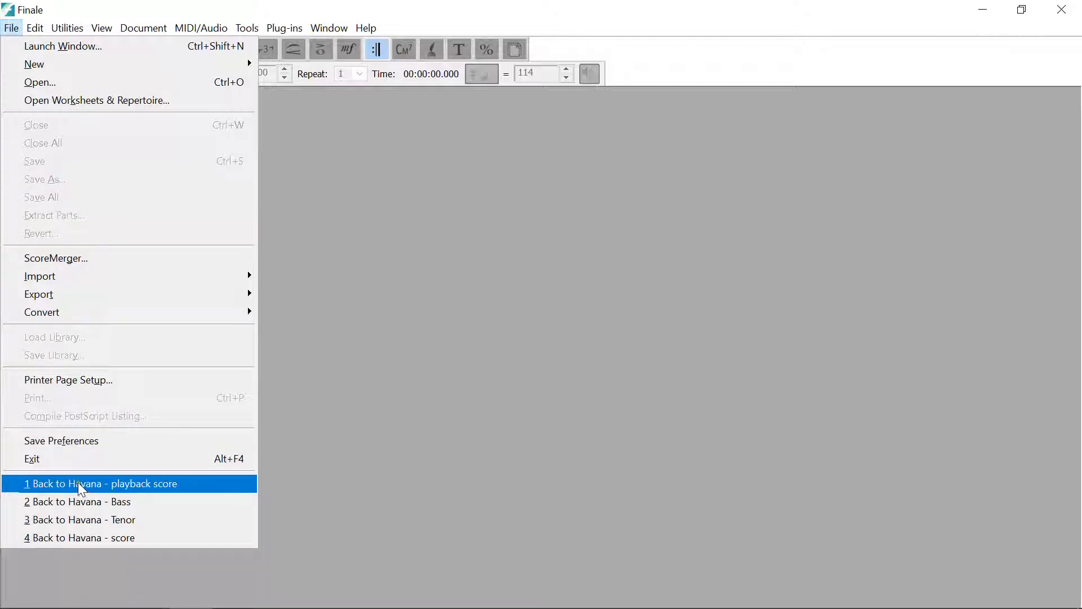
left_click(53, 82)
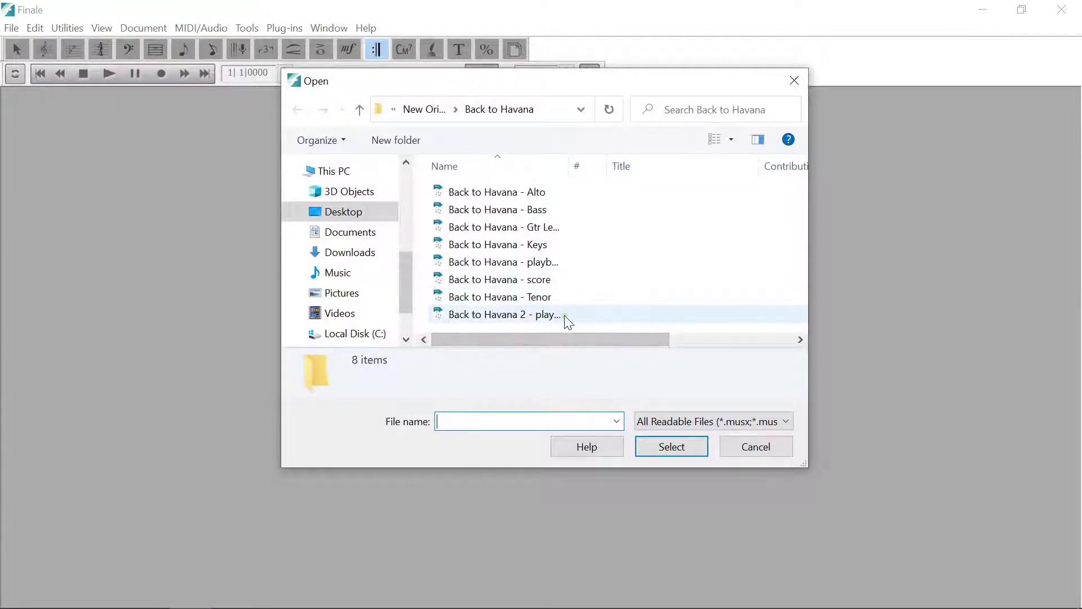
left_click(513, 317)
double_click(512, 317)
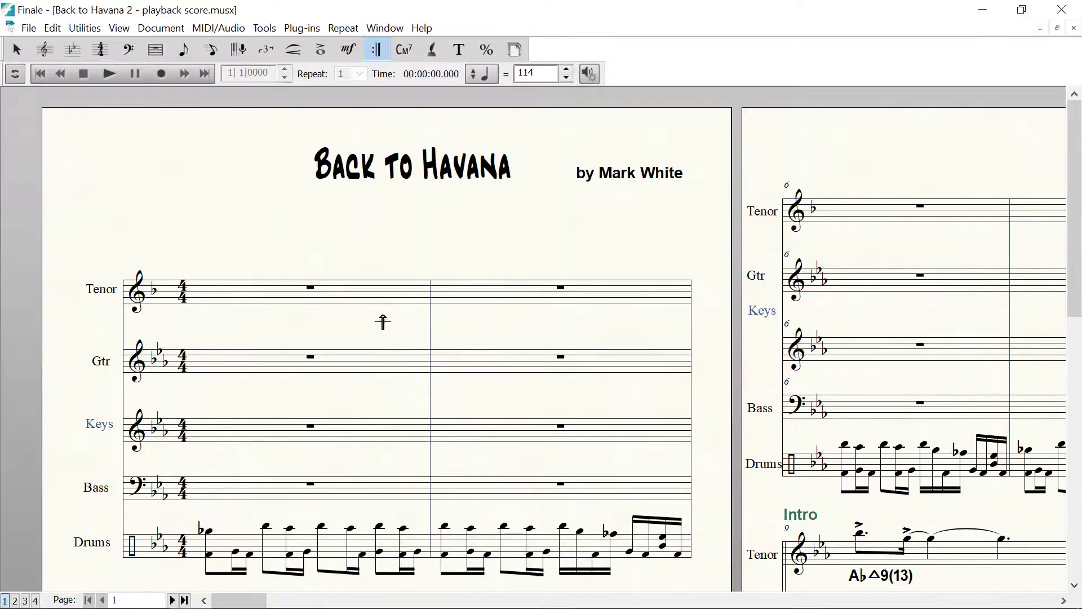
Save the score as 'Back to Havana 2 - video score', replacing 'playback' with 'video'.
left_click_drag(360, 314, 335, 244)
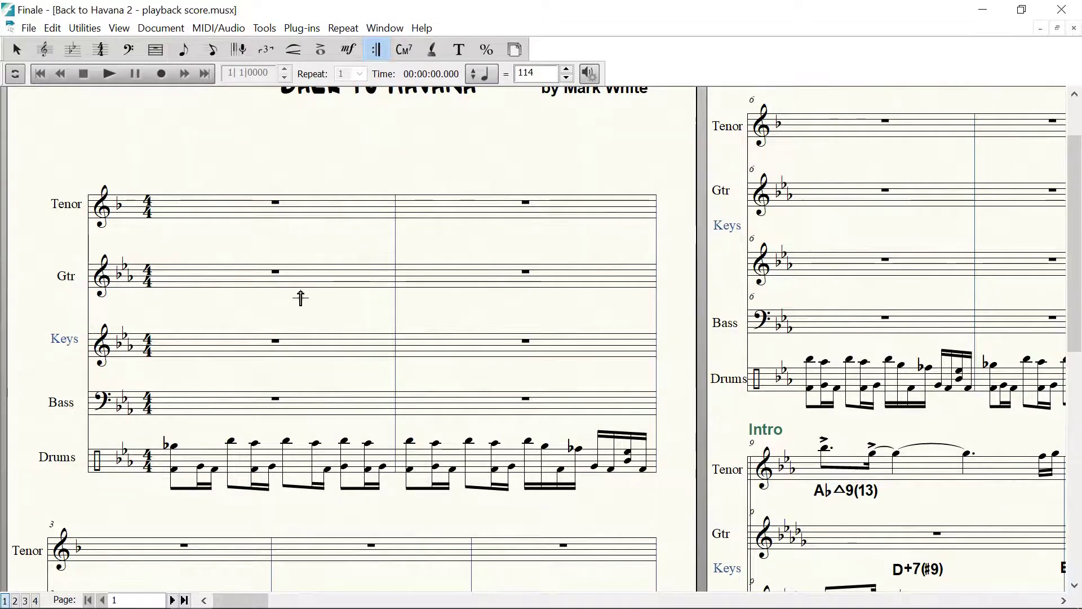
left_click_drag(300, 298, 297, 307)
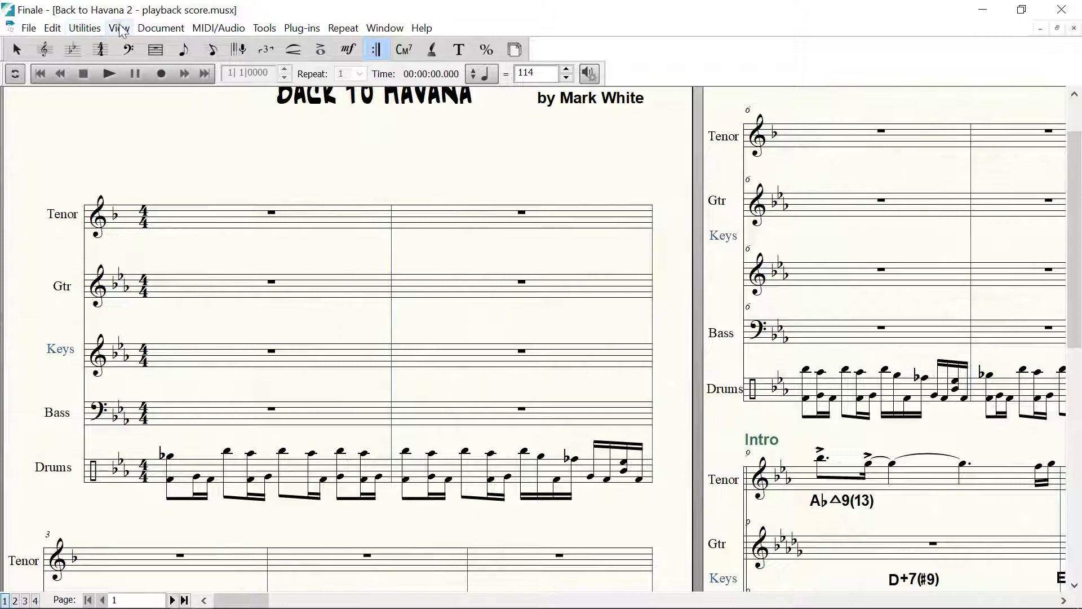
left_click(36, 28)
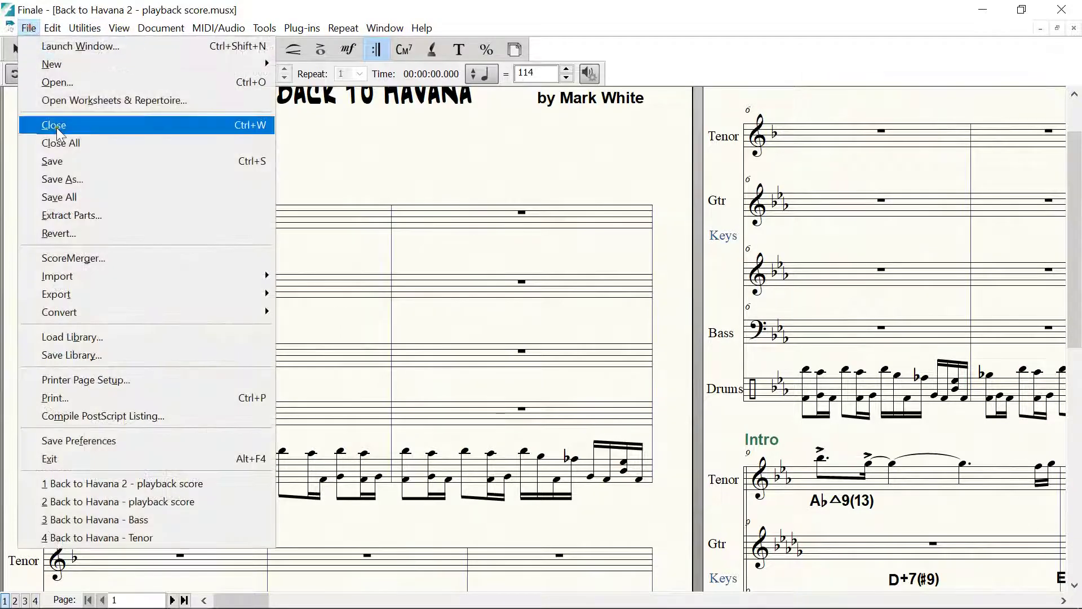
left_click(74, 179)
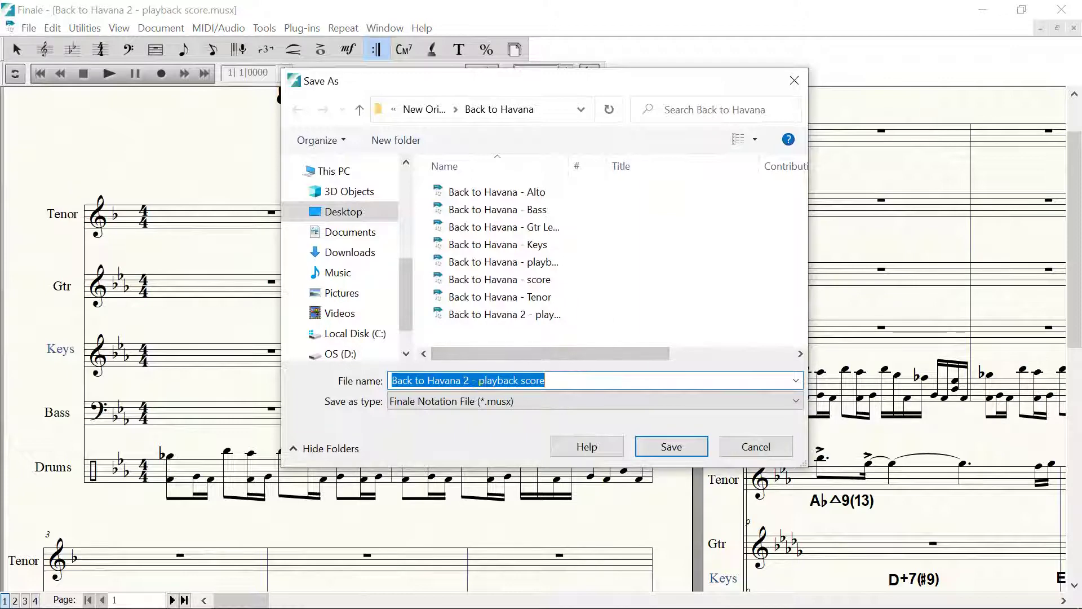
left_click_drag(478, 381, 514, 381)
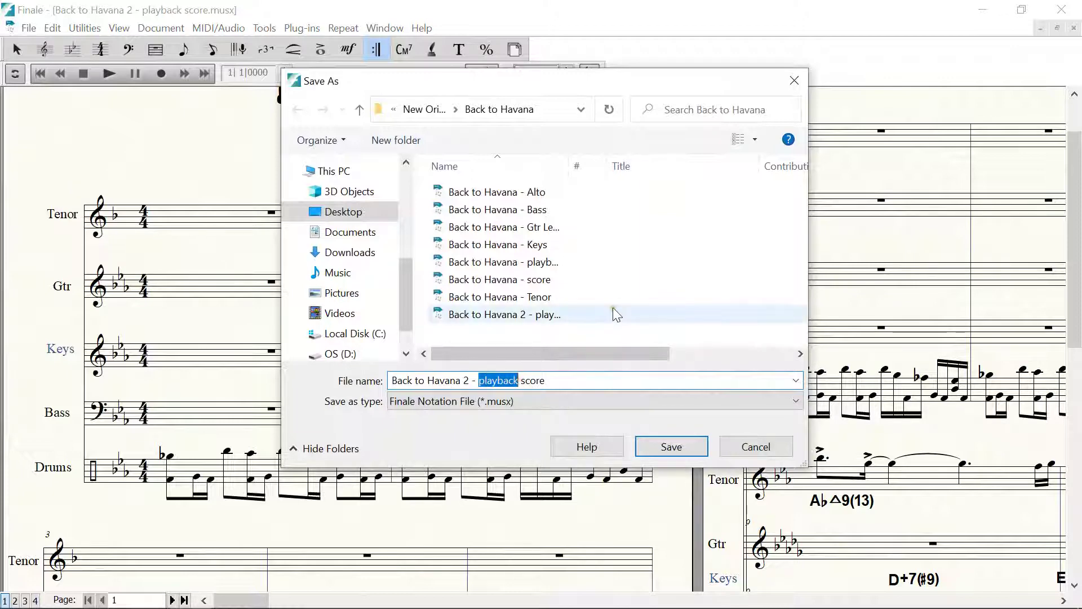
type("video")
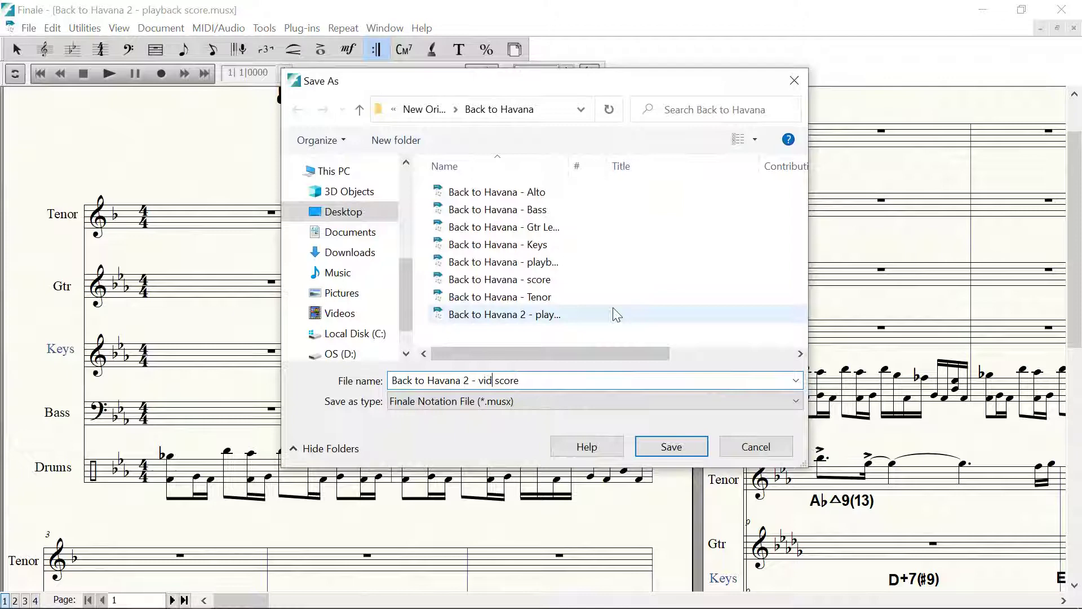
left_click(691, 441)
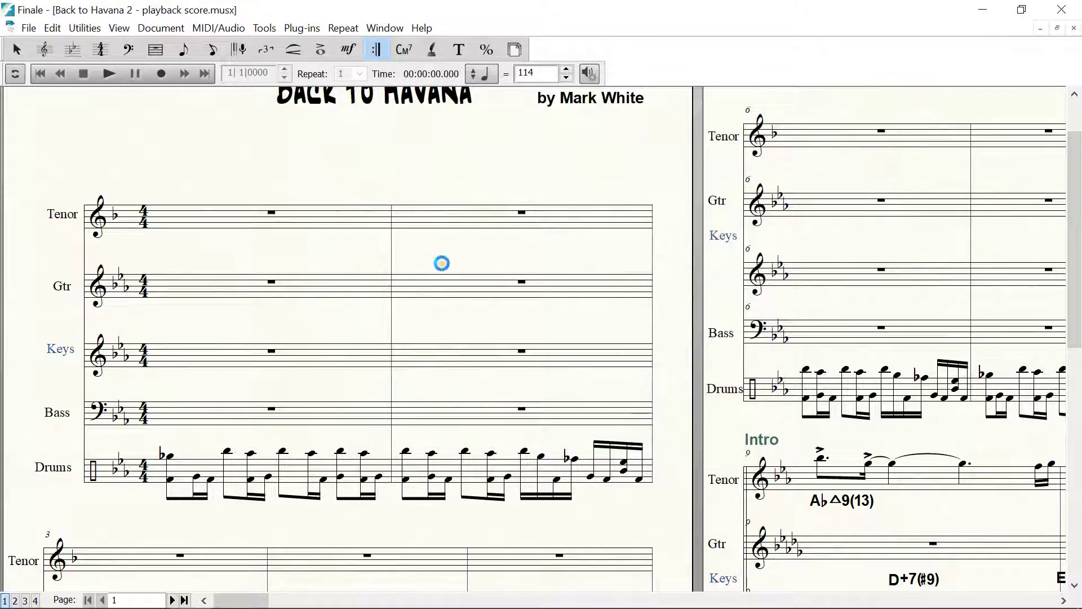
Switch the score to Scroll View and zoom out to 75% with Custom Zoom 2.
left_click(119, 29)
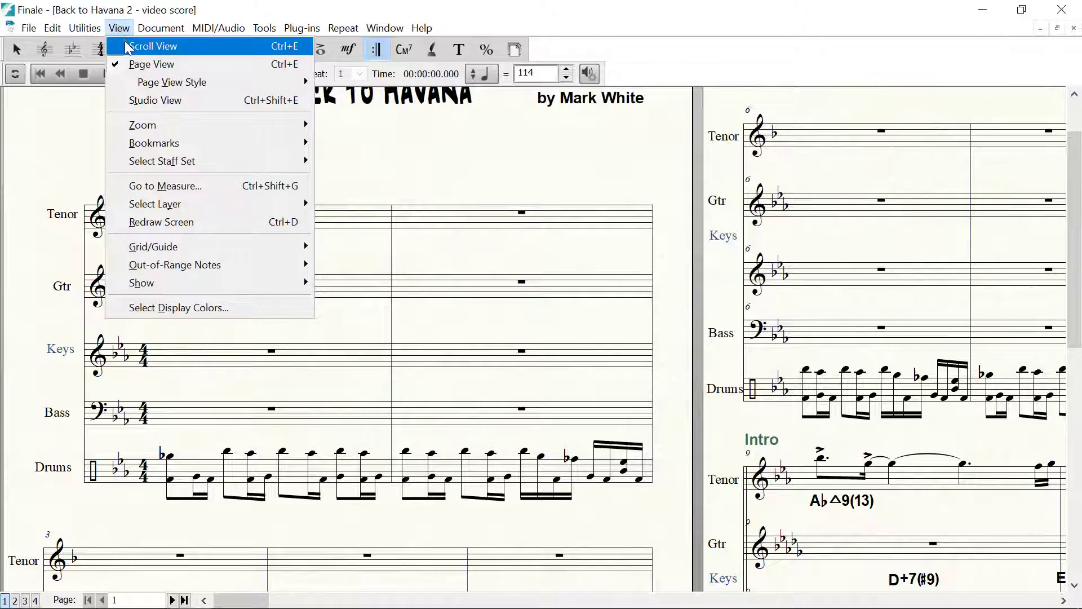
left_click(126, 45)
left_click(120, 29)
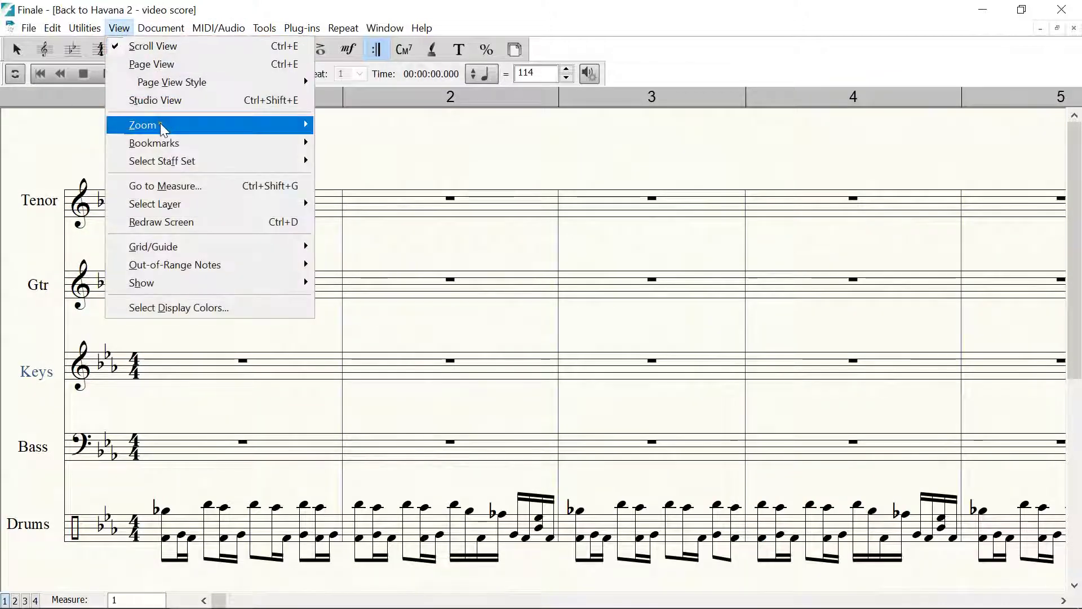
mouse_move(160, 125)
left_click(399, 222)
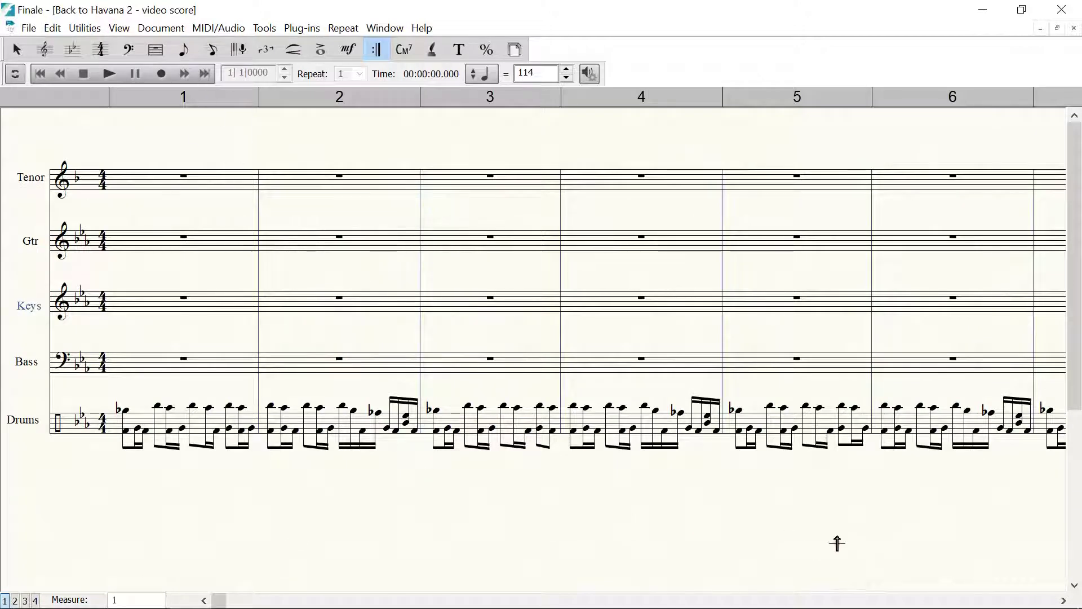
Scroll the score forward until measures 28–32 are in view.
left_click(1027, 597)
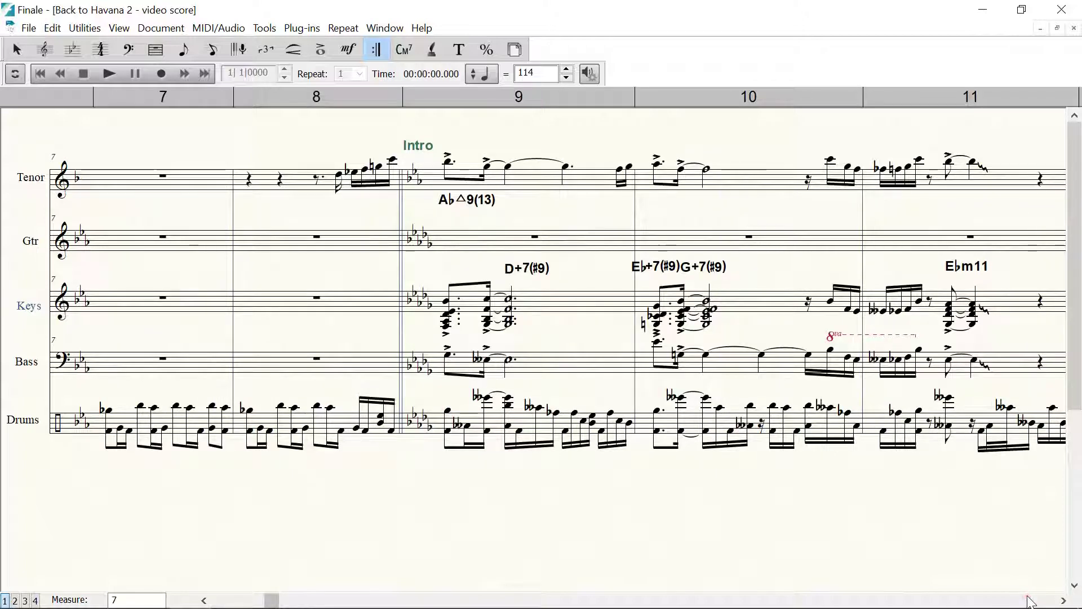
left_click(1027, 599)
left_click(1027, 599)
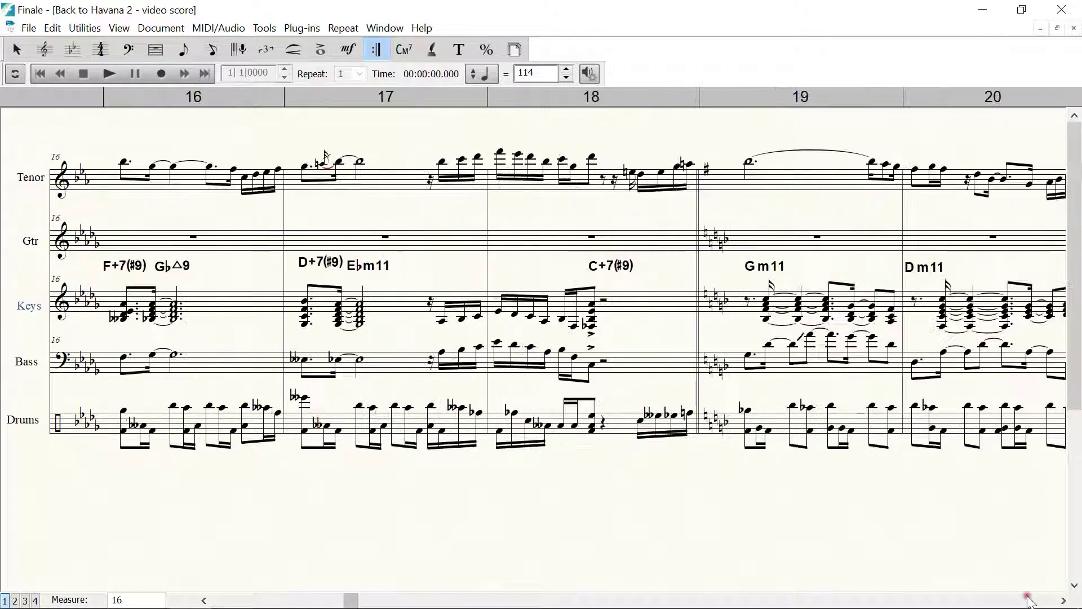
left_click(1063, 600)
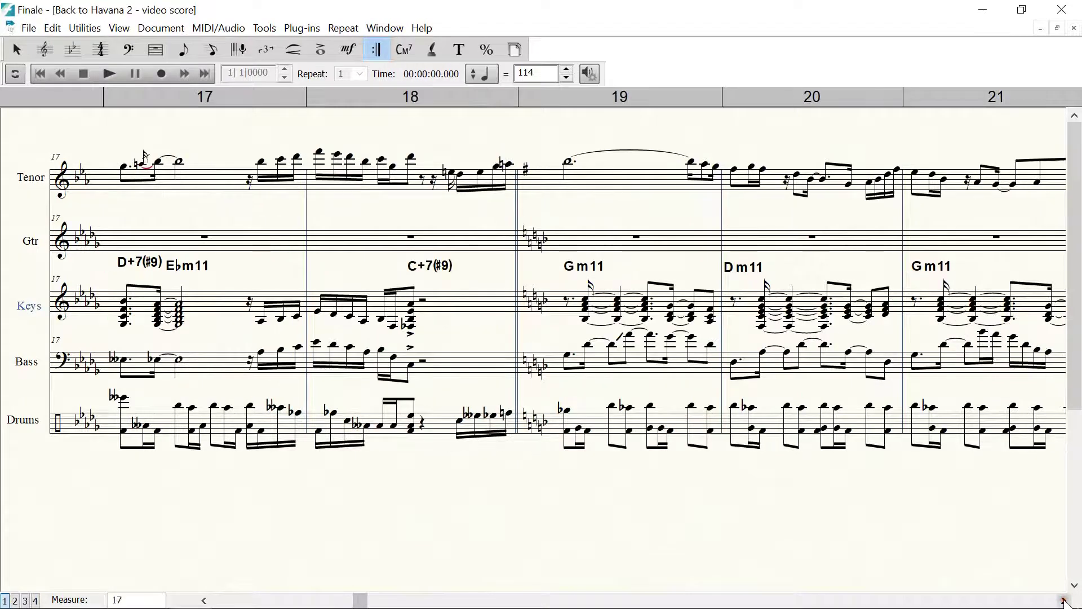
left_click(1063, 600)
left_click(1063, 600)
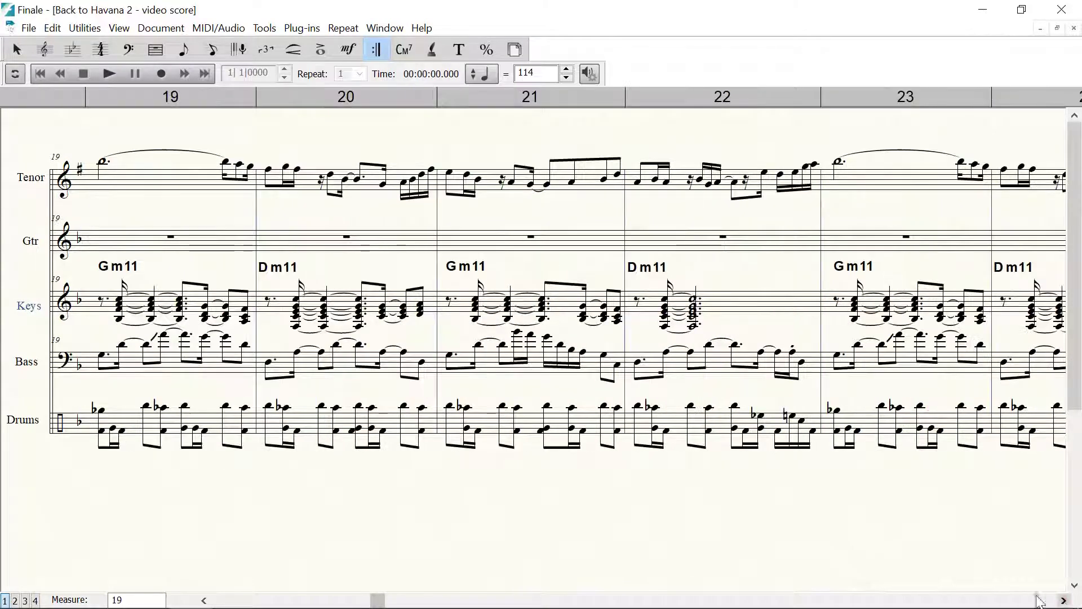
left_click(1000, 602)
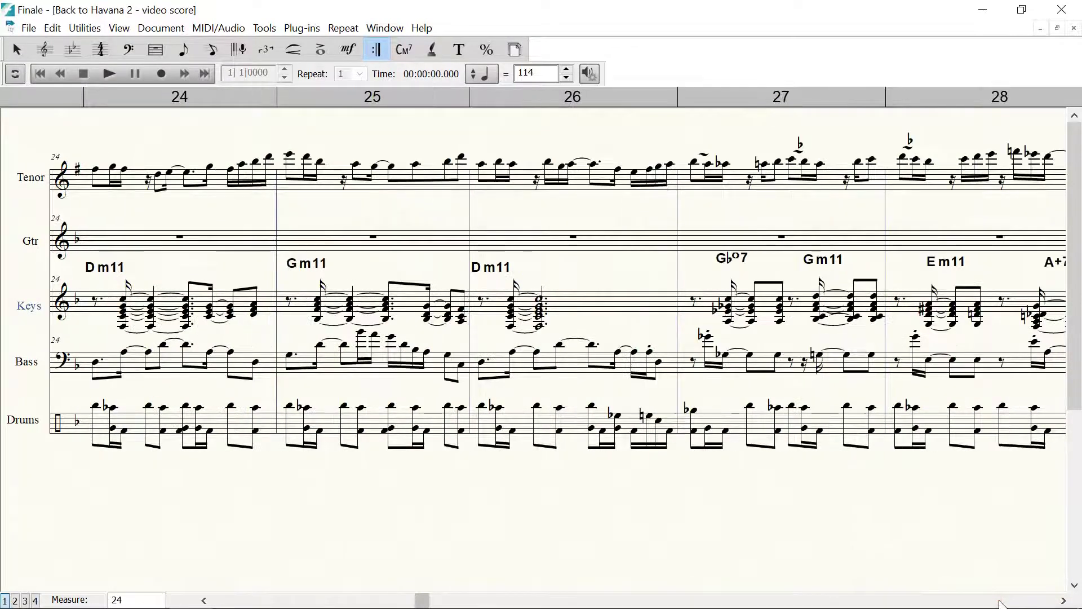
left_click(999, 601)
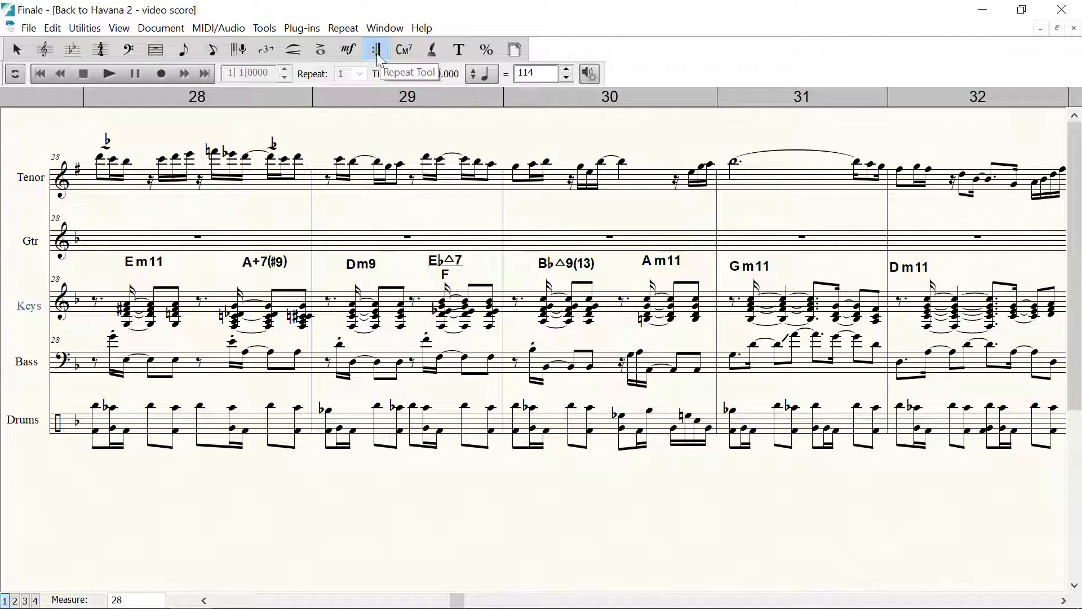
Open the repeat markings at measure 31 and enlarge the segno from 24 to 36 point.
left_click(744, 176)
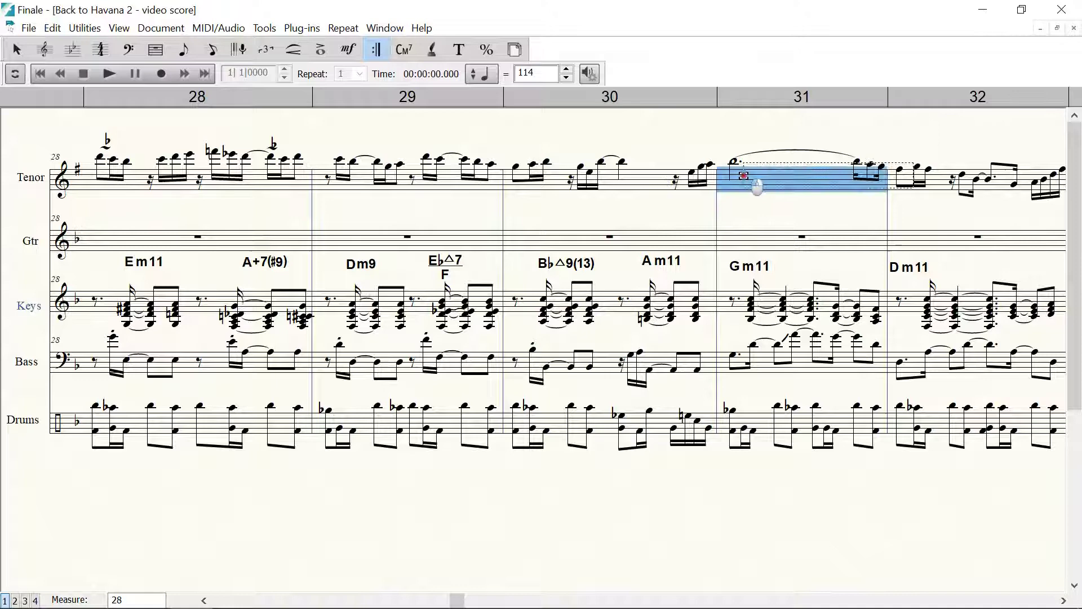
double_click(743, 175)
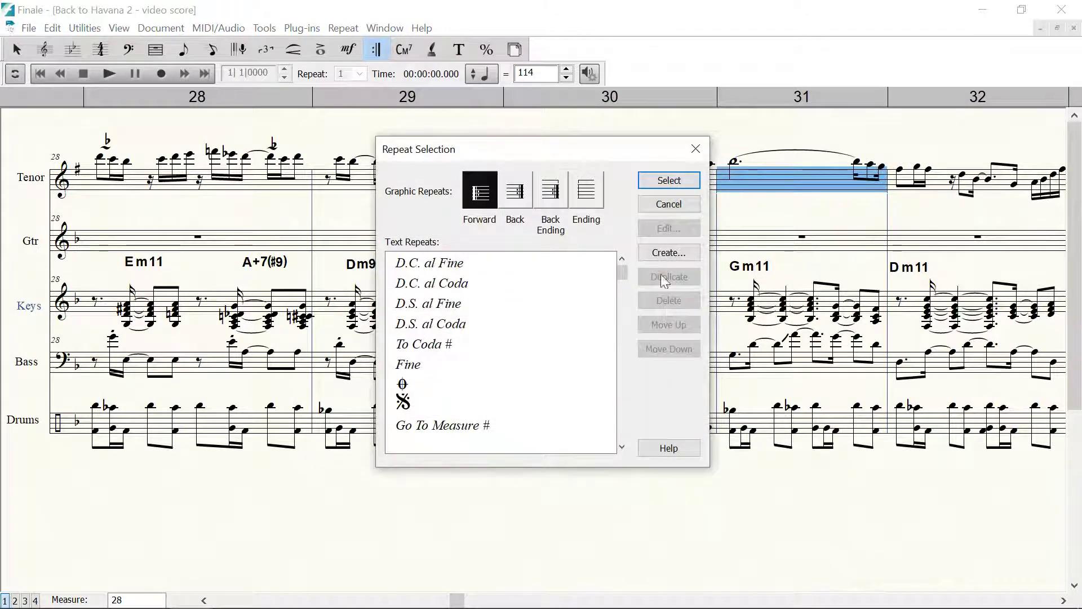
left_click(403, 403)
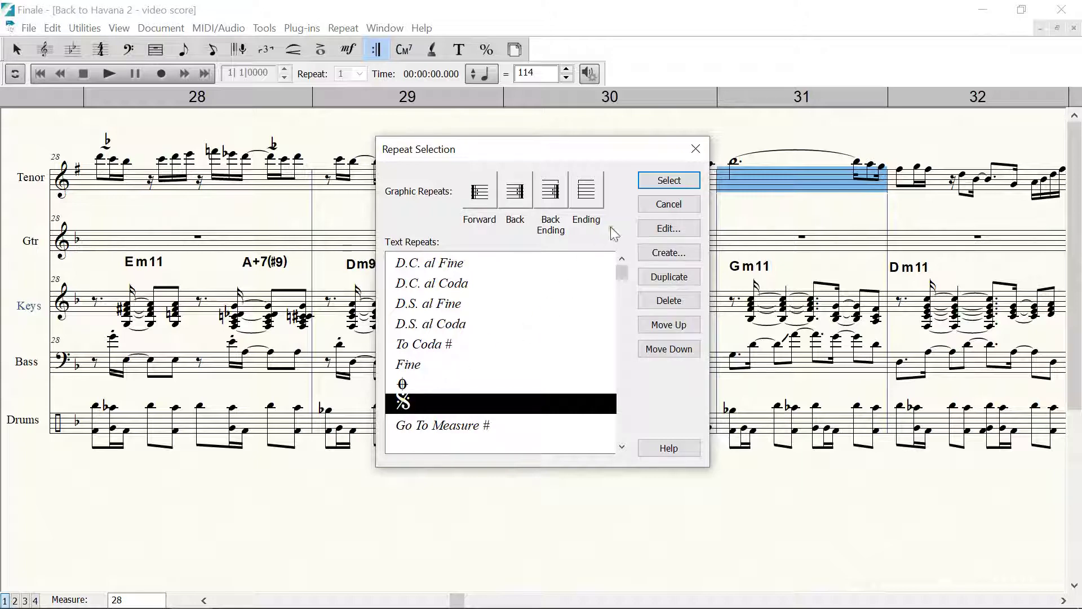
left_click(676, 228)
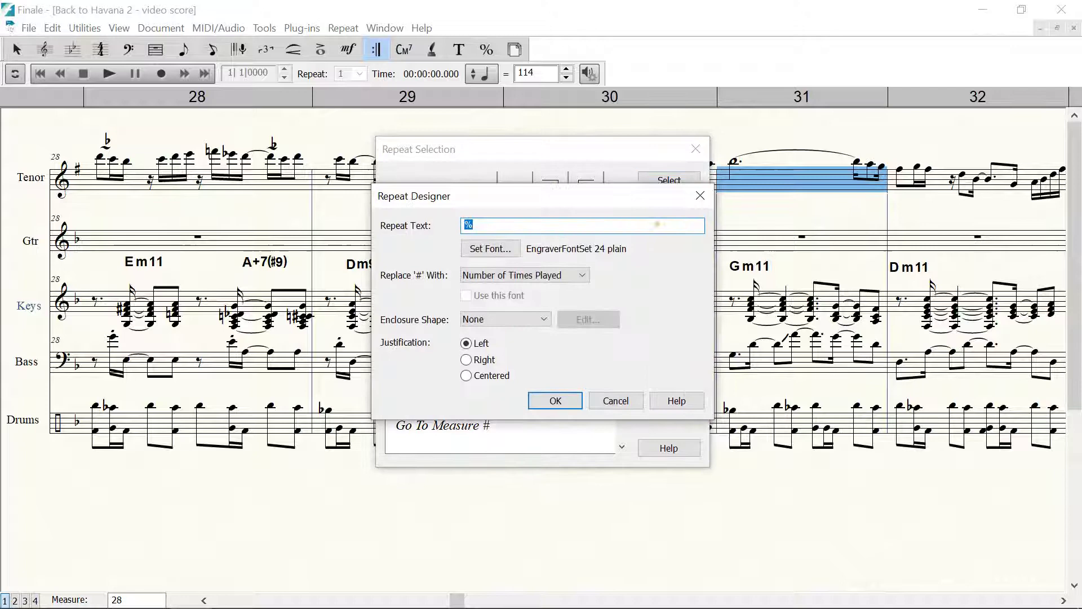
left_click(489, 250)
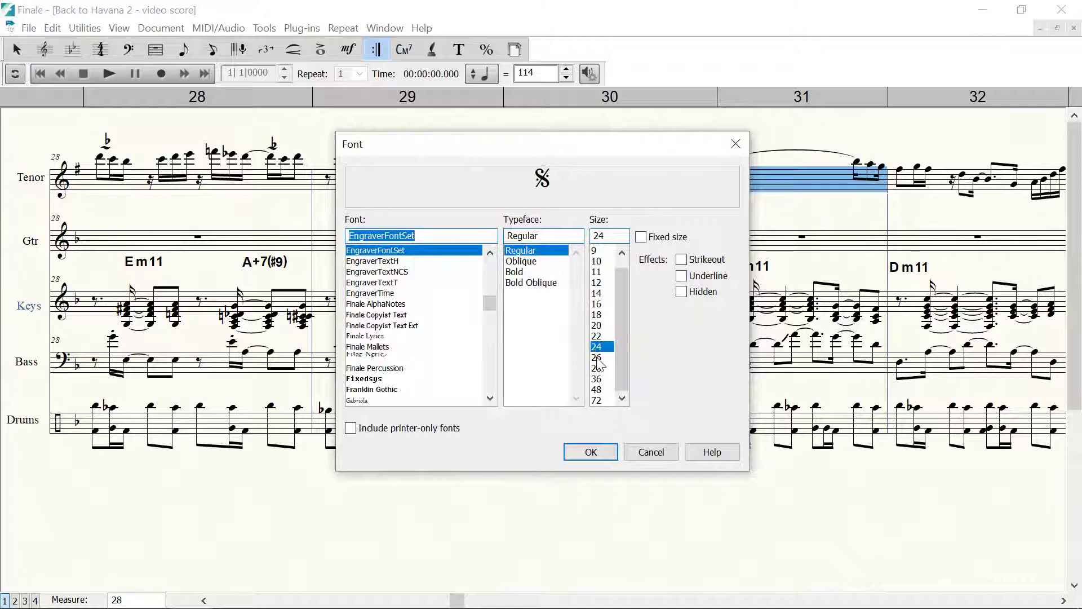
left_click(597, 378)
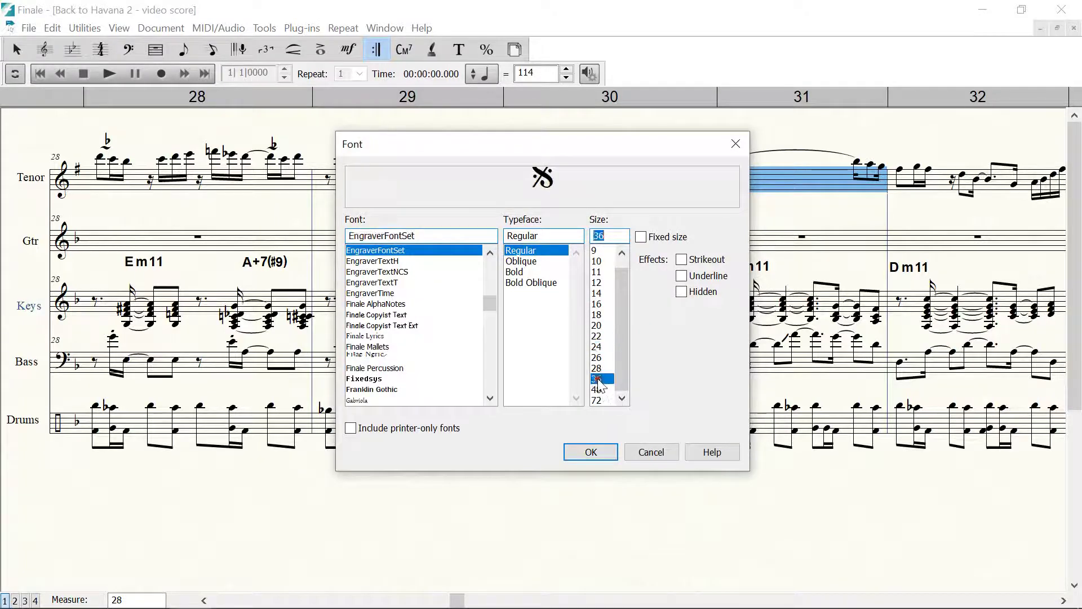
left_click(592, 452)
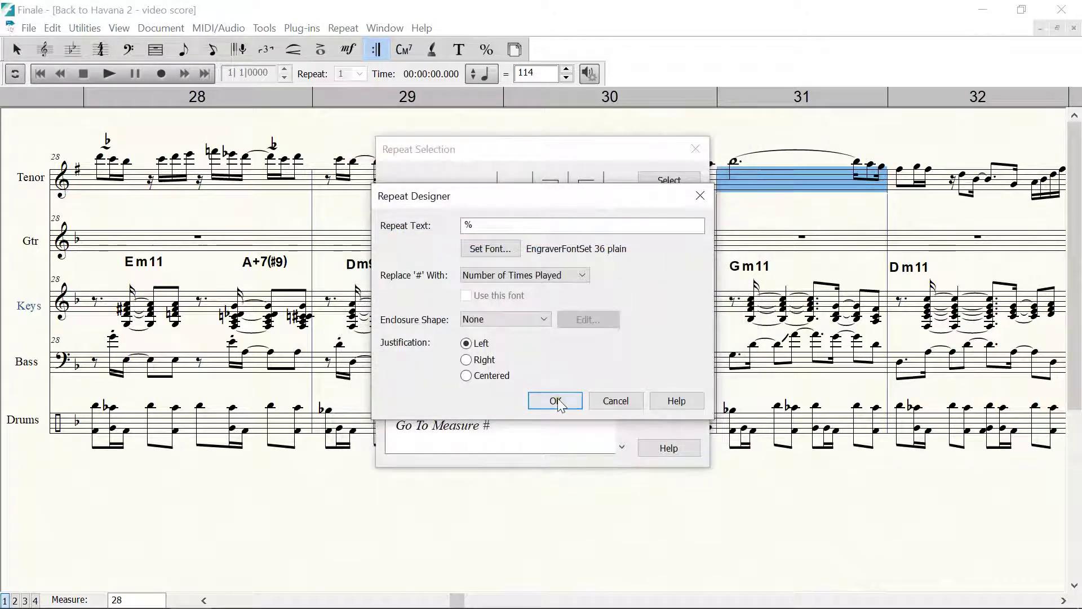
left_click(556, 400)
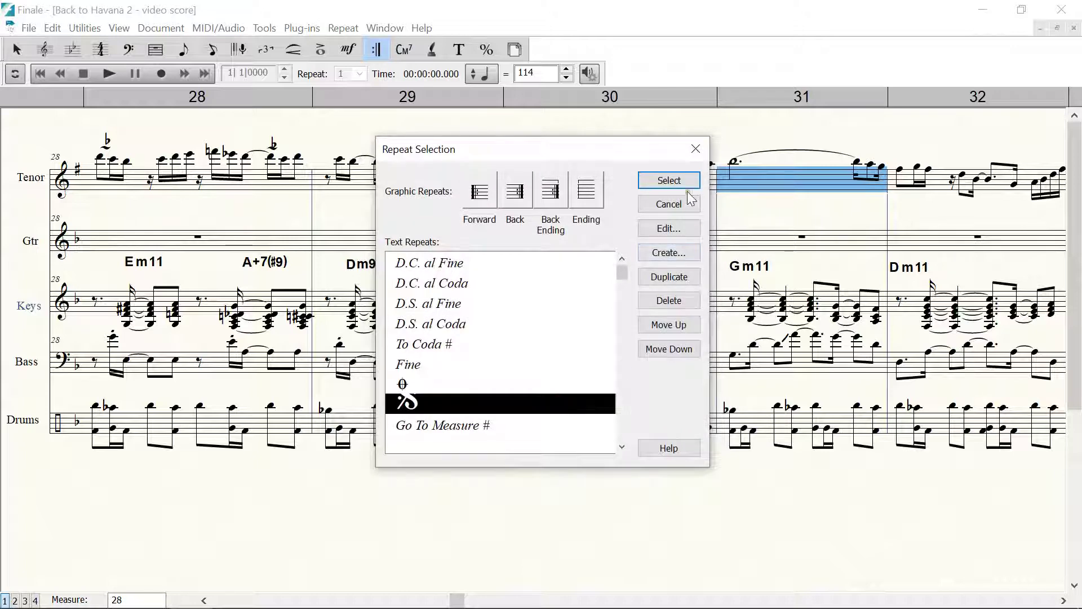
Assign the segno to measure 31 with Always jump and drag it over the 30/31 barline.
left_click(666, 179)
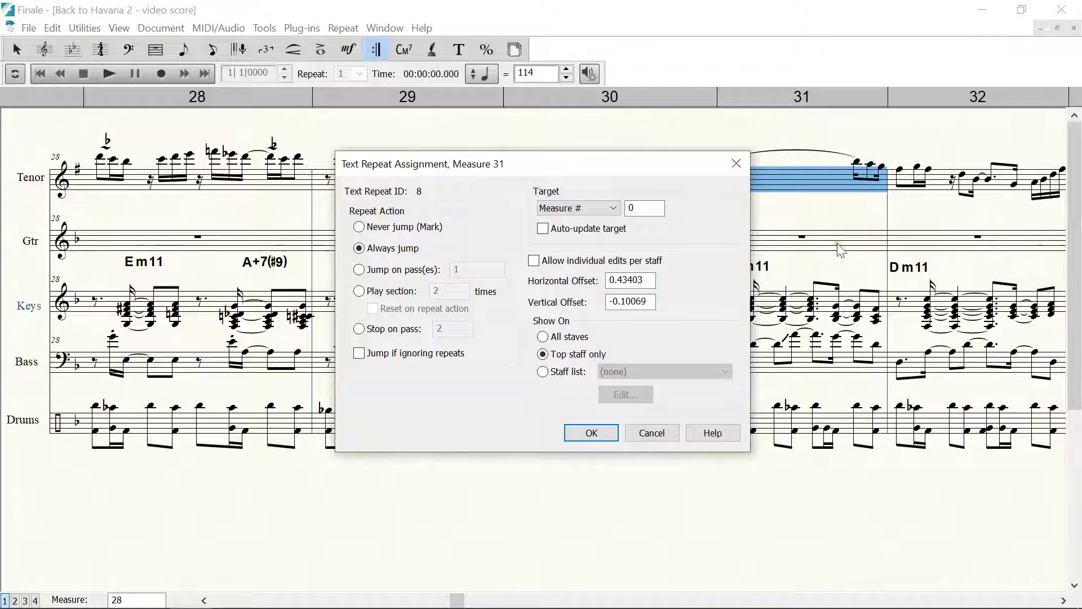
left_click(609, 433)
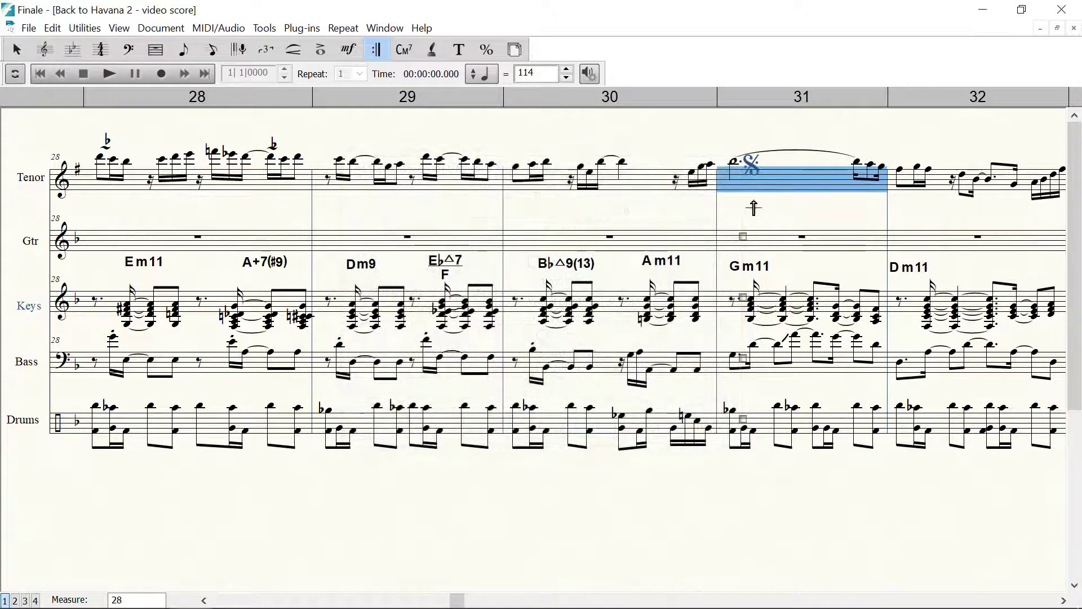
left_click(769, 226)
left_click_drag(744, 176, 718, 155)
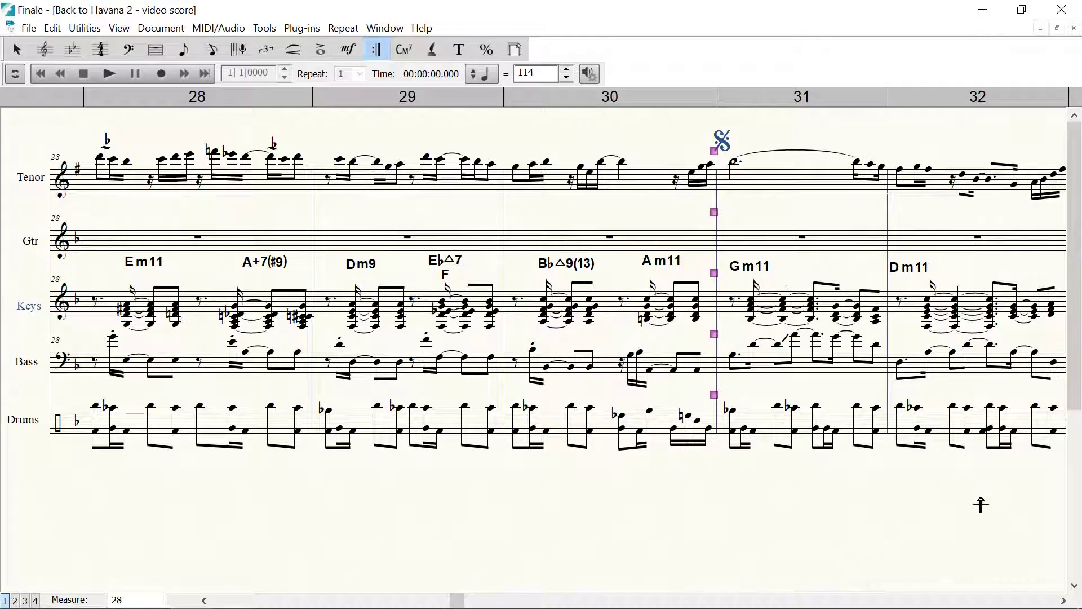
Scroll the score forward past measures 58, 64 and 69 until measures 73–77 show.
left_click(1063, 600)
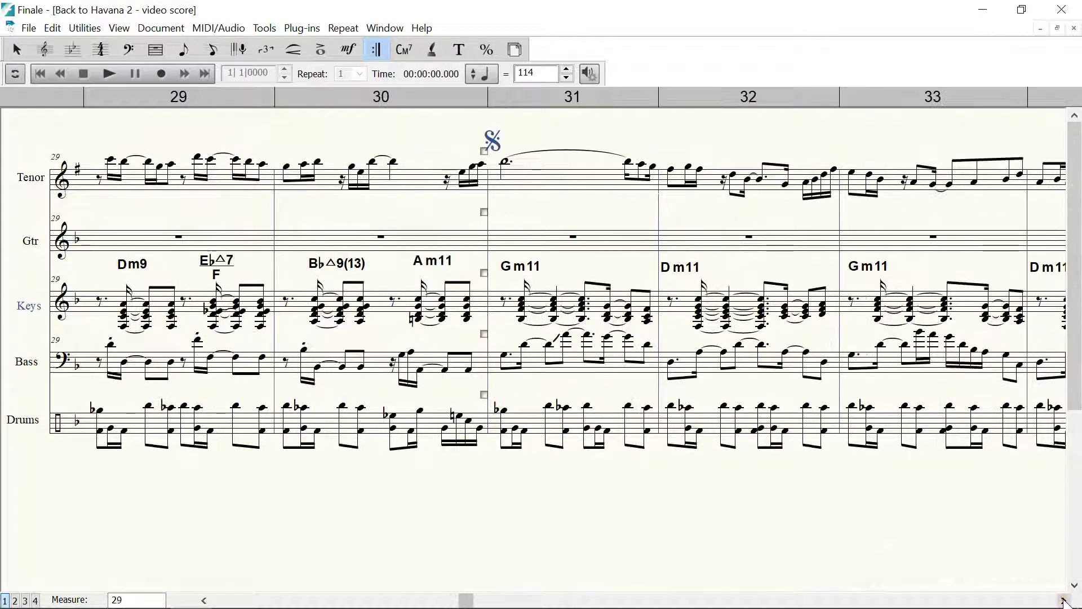
left_click(1063, 600)
left_click(1063, 600)
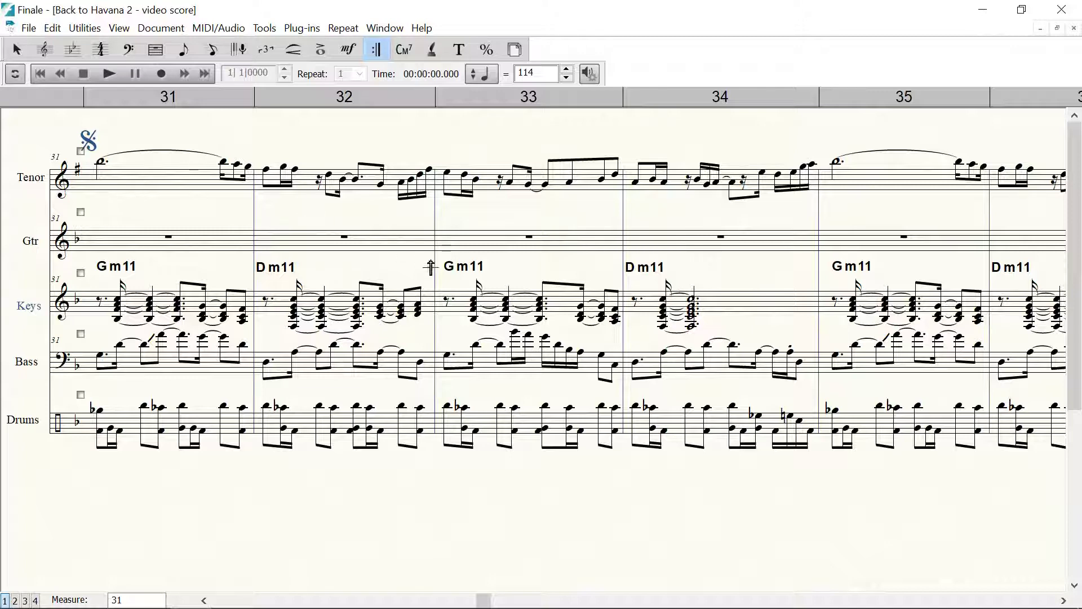
left_click(931, 601)
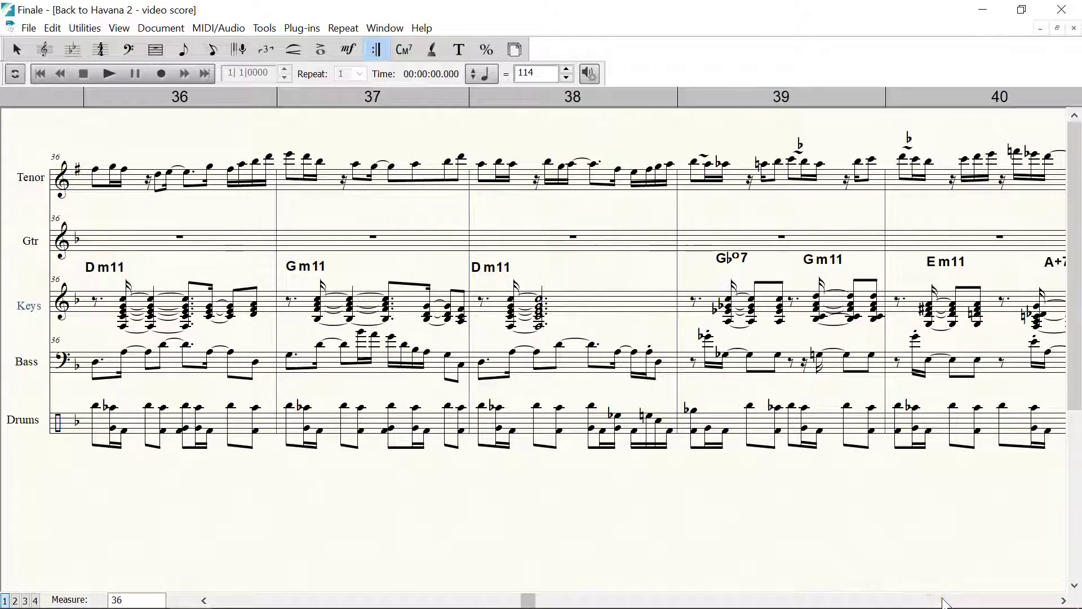
left_click(942, 601)
left_click(942, 600)
left_click(942, 601)
left_click(942, 601)
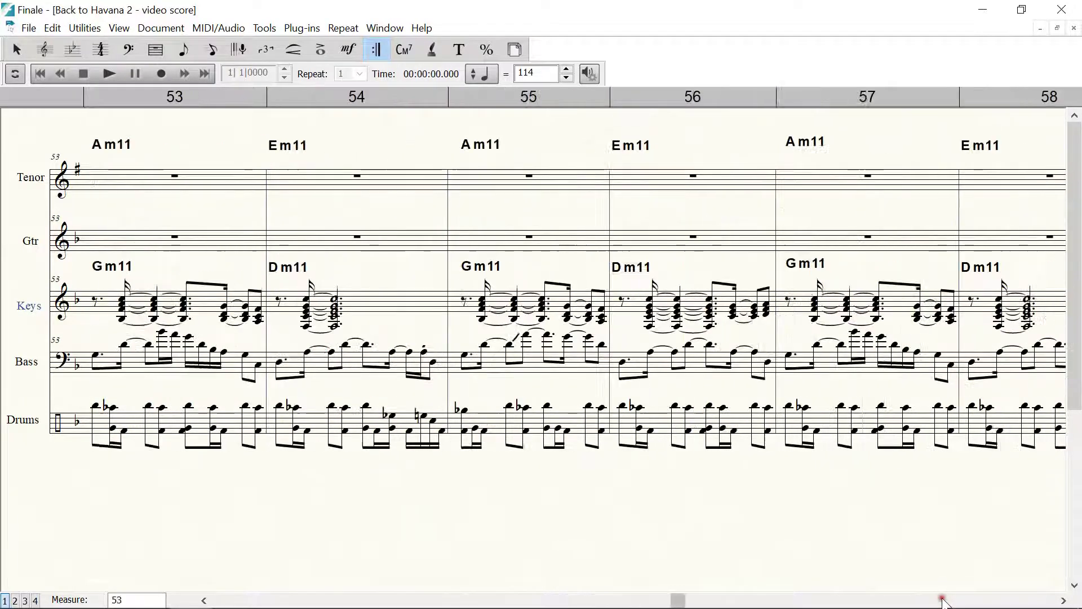
left_click(943, 601)
left_click(942, 601)
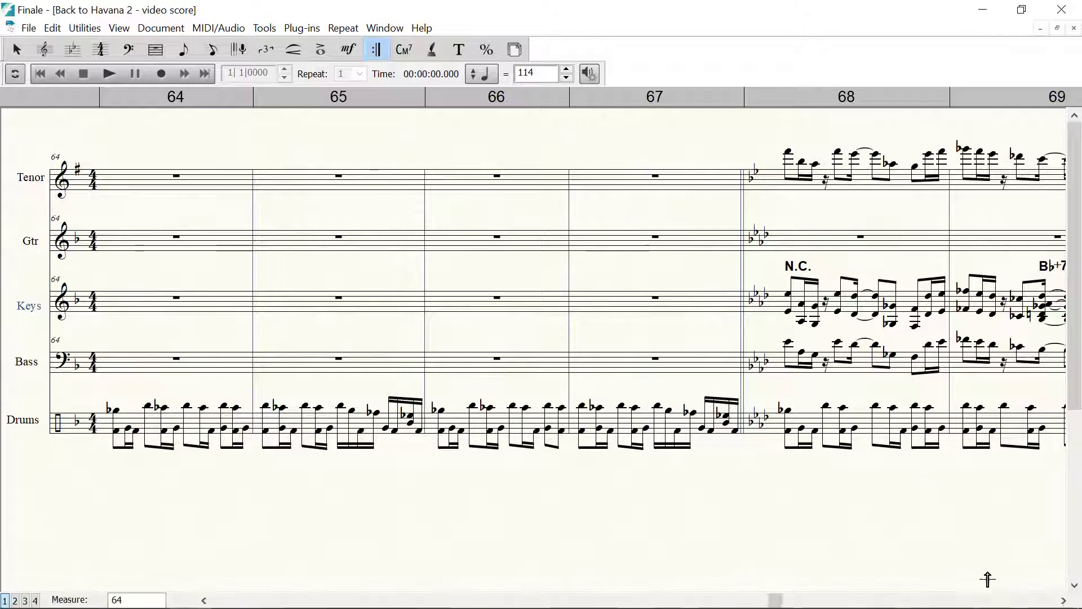
left_click(994, 602)
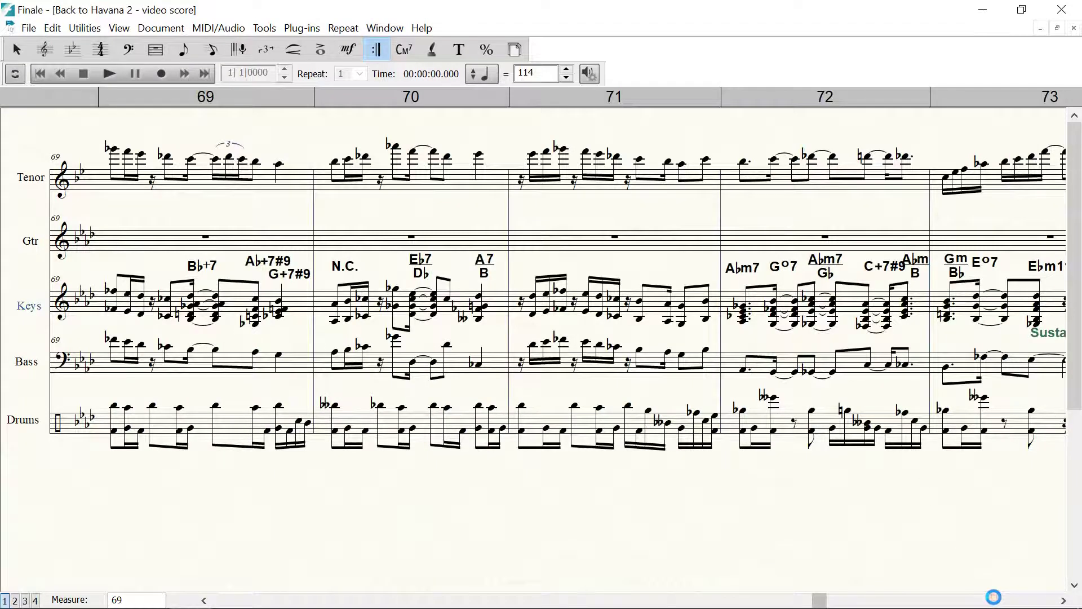
left_click(993, 597)
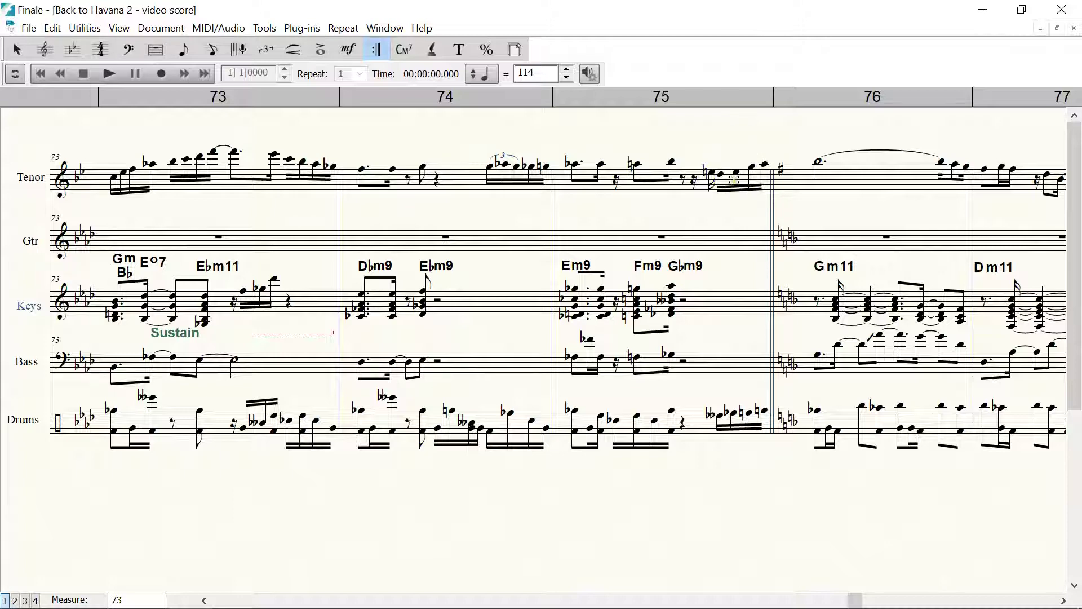
Choose the D.S. al Coda repeat at measure 75 and set its font to Arial 16 bold.
double_click(750, 151)
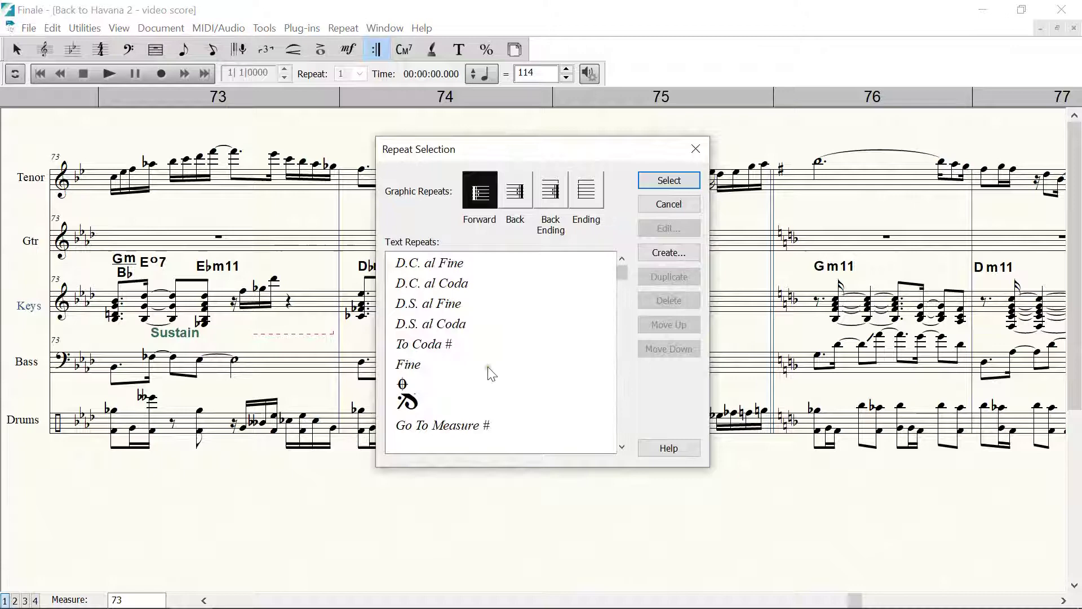
left_click(414, 326)
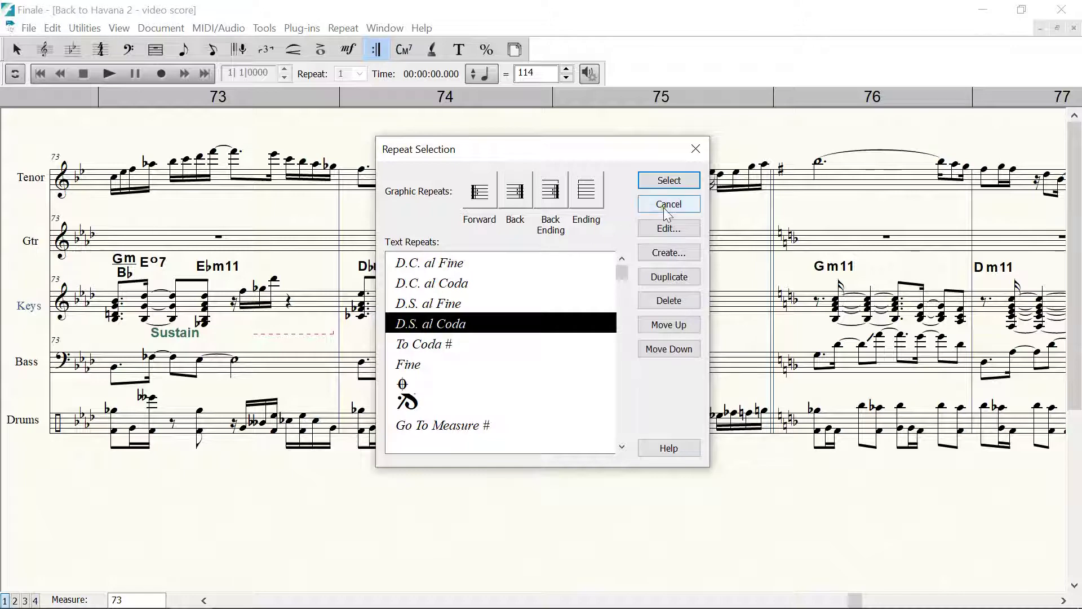
left_click(668, 229)
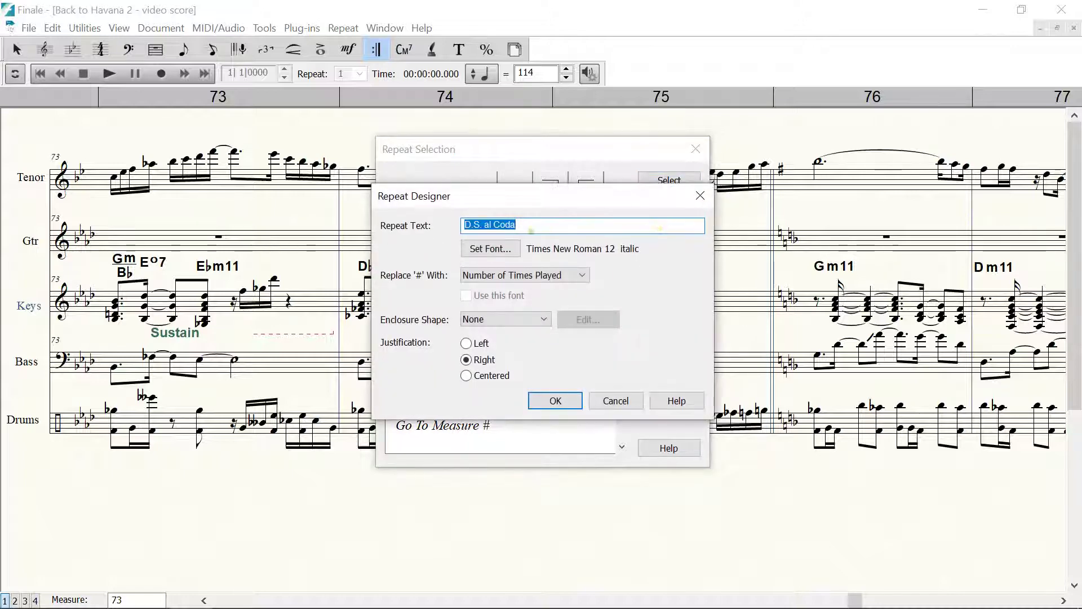
left_click(490, 251)
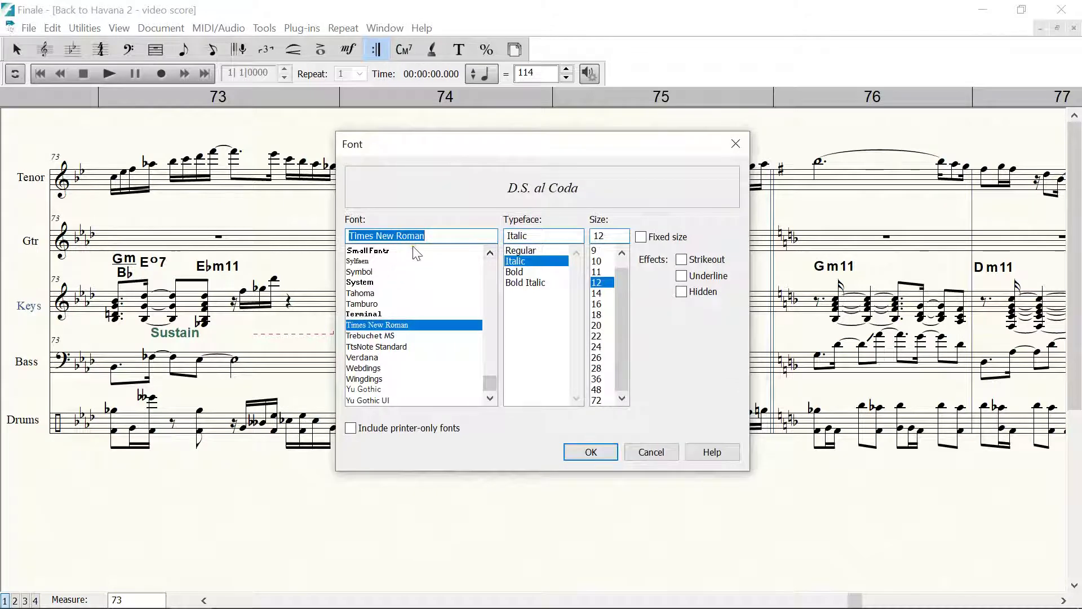
type("a")
left_click(354, 250)
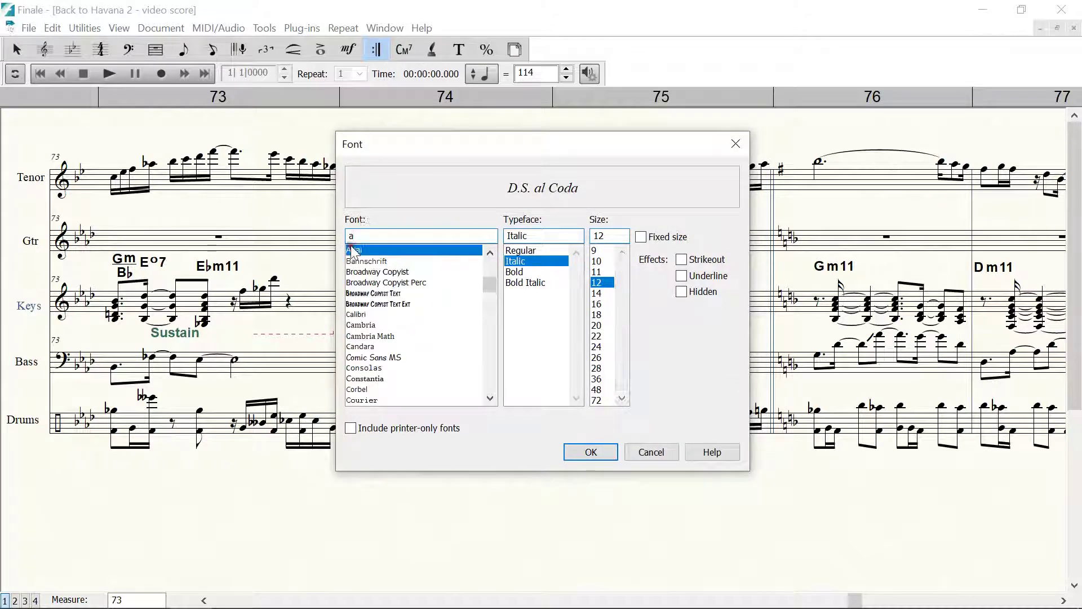
left_click(514, 272)
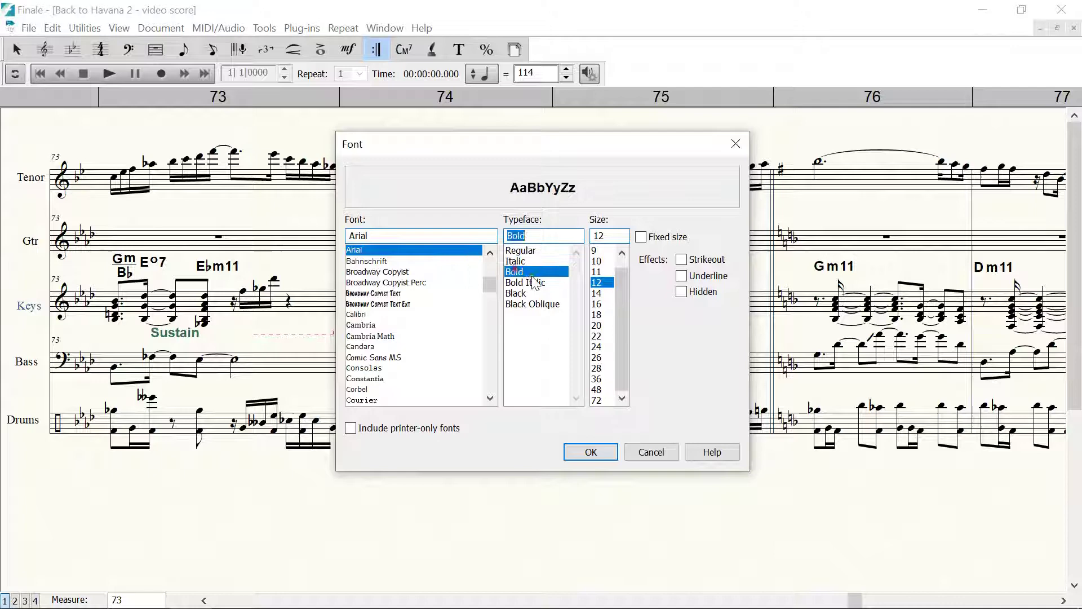
left_click(597, 304)
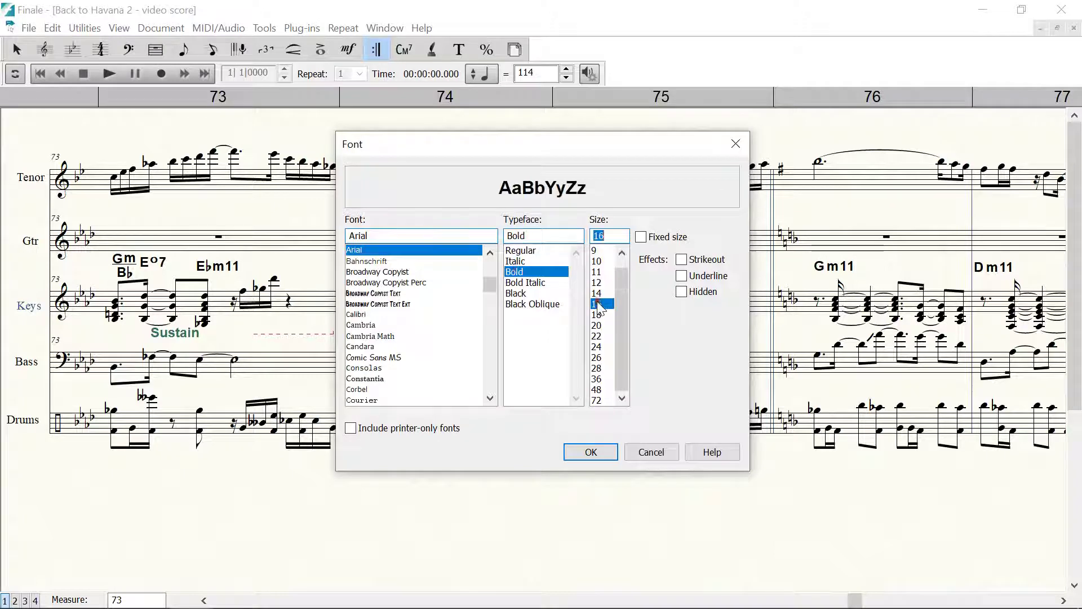
left_click(599, 454)
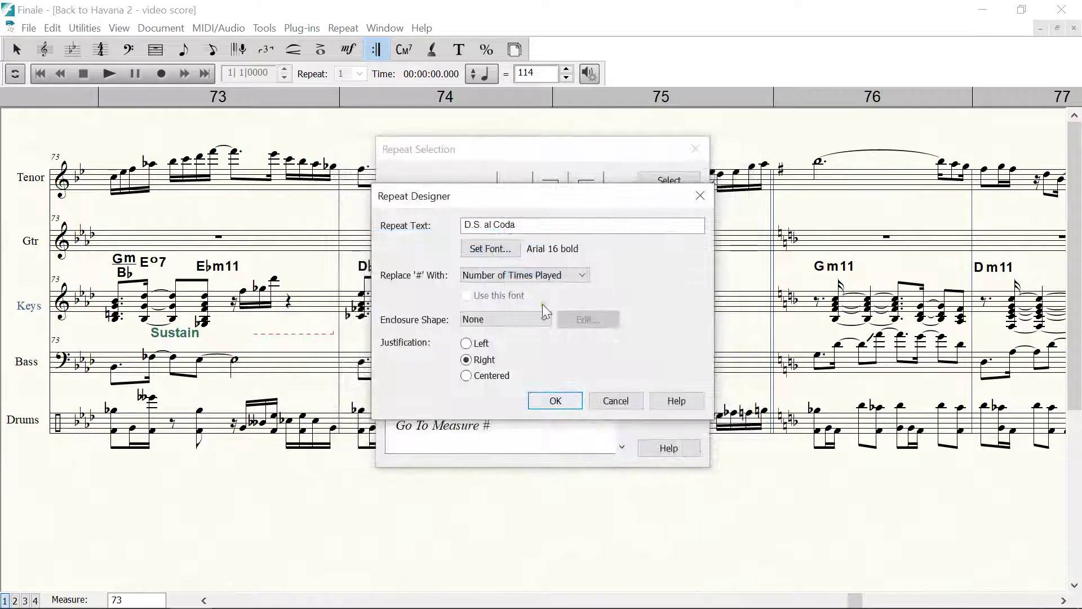
Shorten the repeat text from 'D.S. al Coda' to 'D.S. al'.
left_click_drag(521, 225, 498, 224)
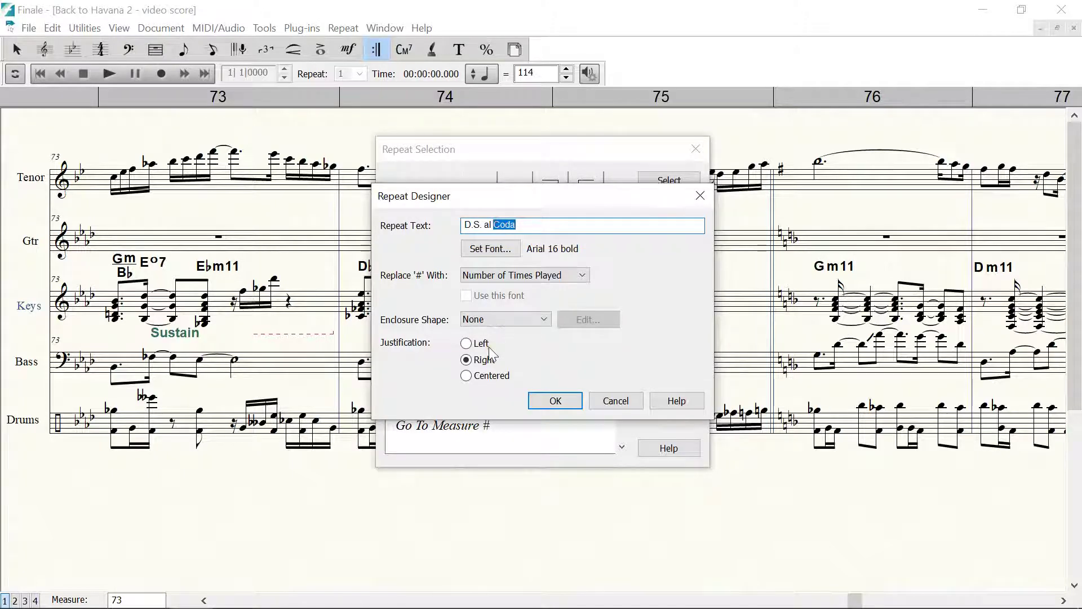
key("BackSpace")
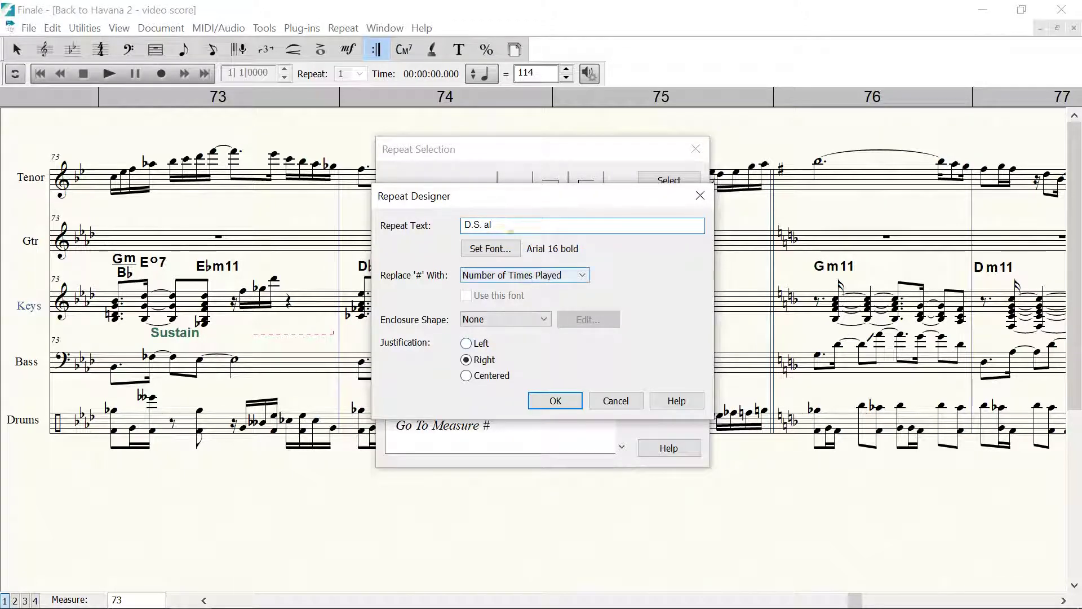
left_click(571, 402)
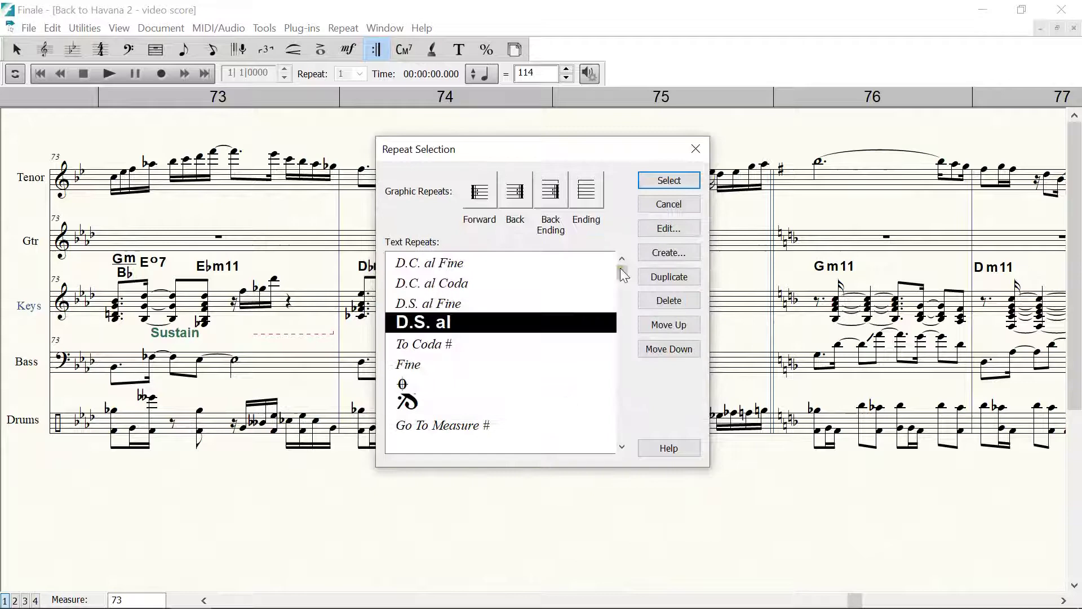
Assign the D.S. al repeat to measure 75, targeting measure 31 with Always jump.
left_click(668, 178)
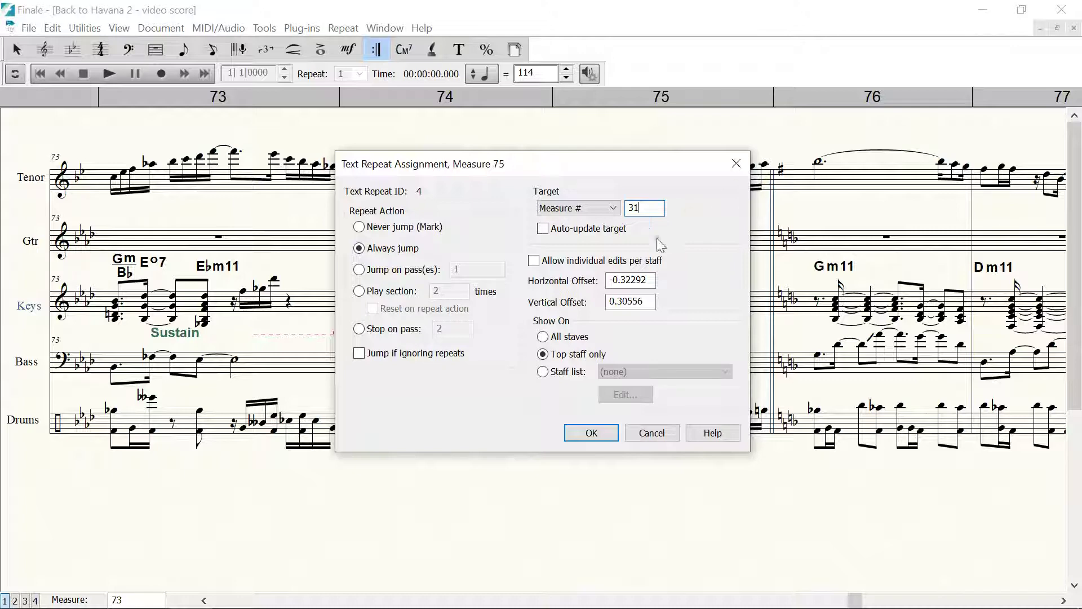
Confirm the D.S. al jump, then add a 48 pt coda sign right after it at measure 75.
left_click(591, 433)
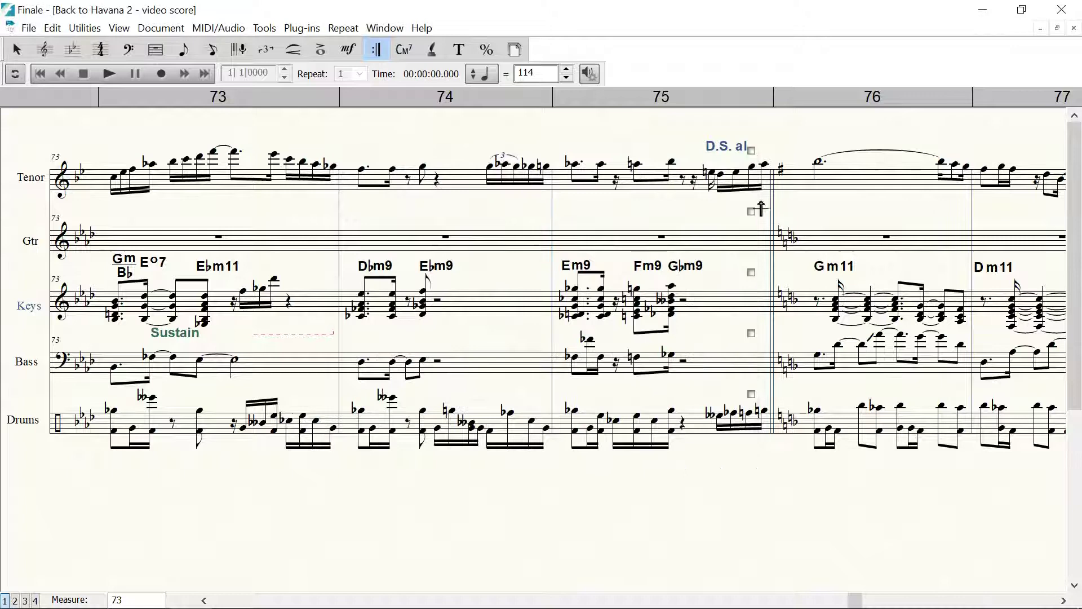
left_click_drag(751, 150, 756, 152)
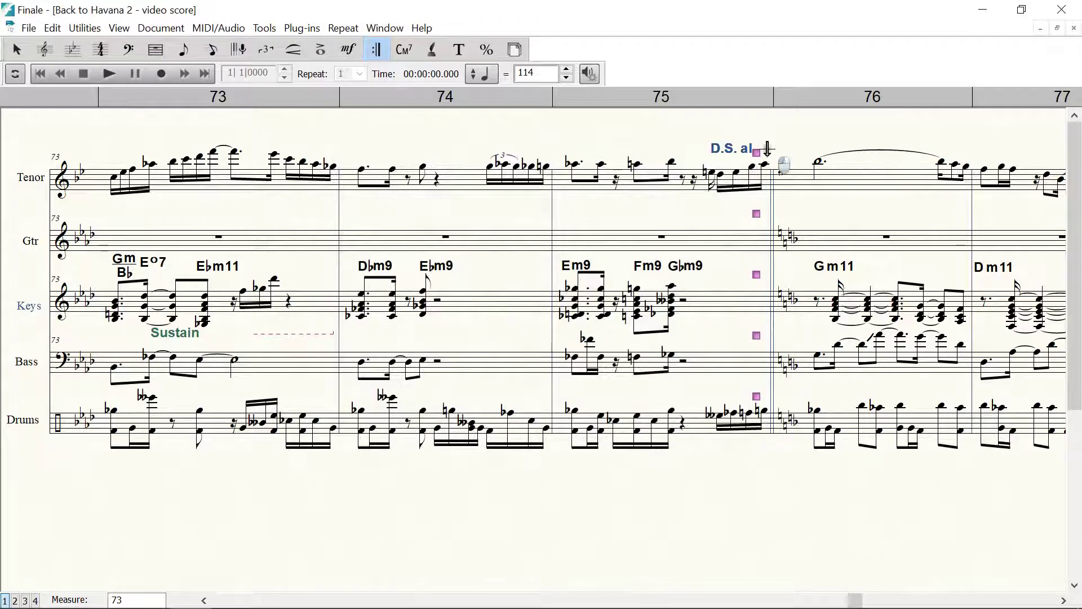
double_click(767, 149)
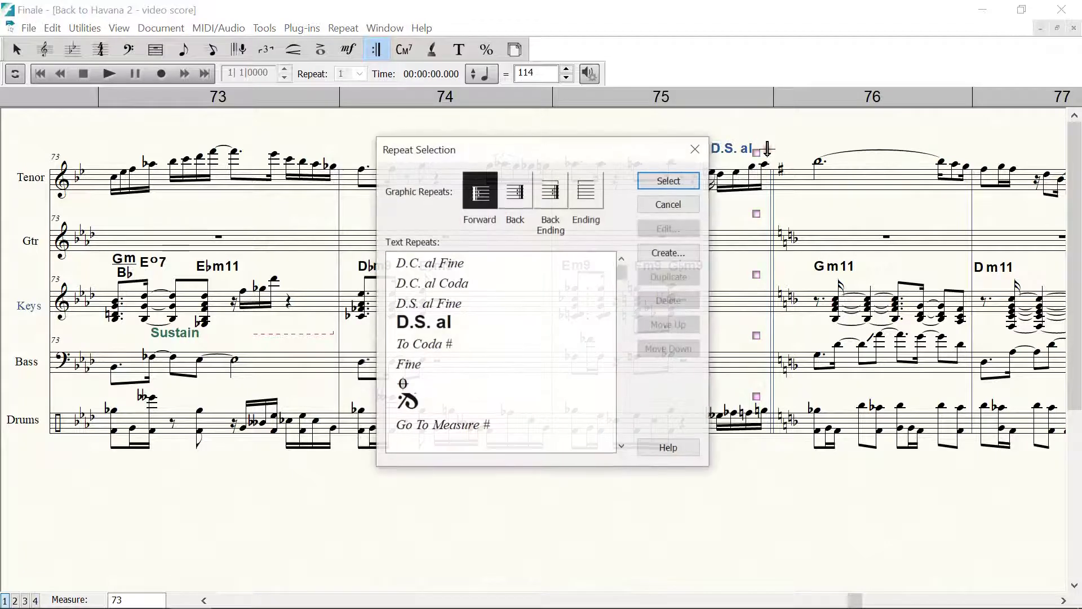
left_click(403, 383)
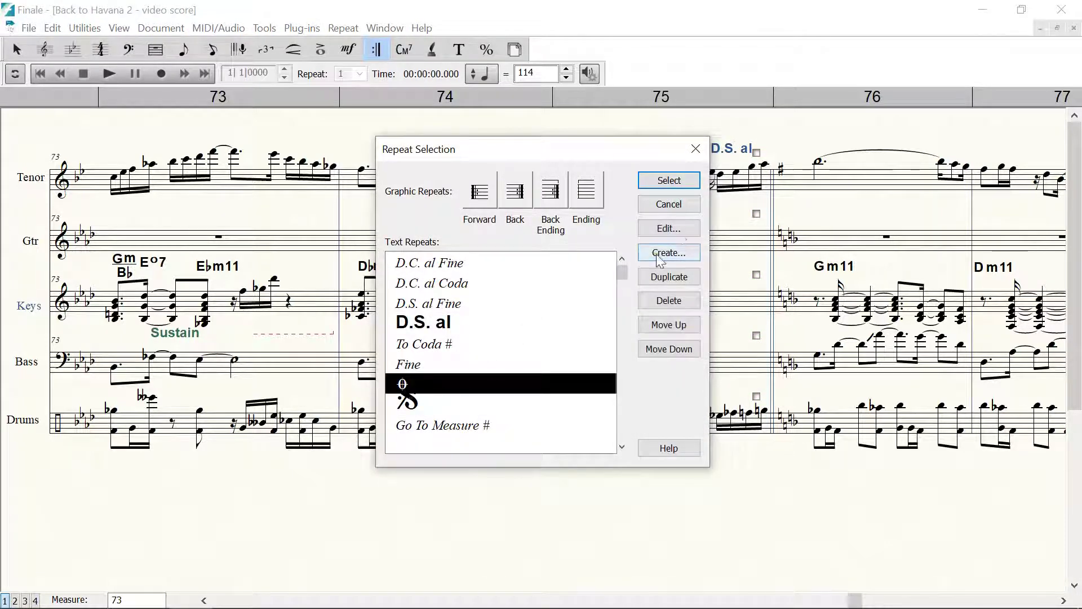
left_click(670, 228)
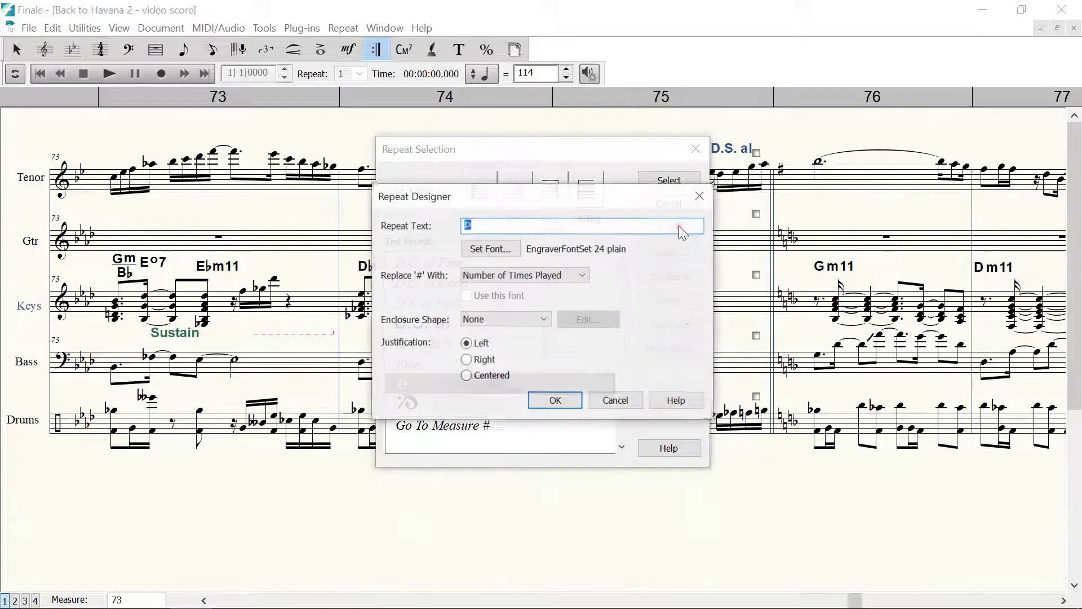
left_click(506, 245)
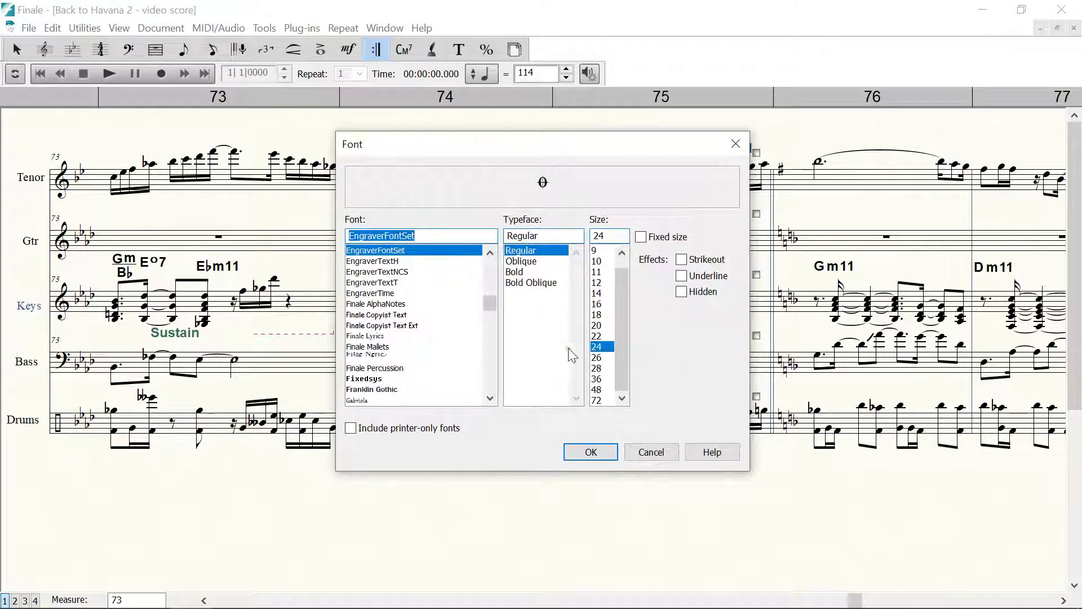
left_click(596, 389)
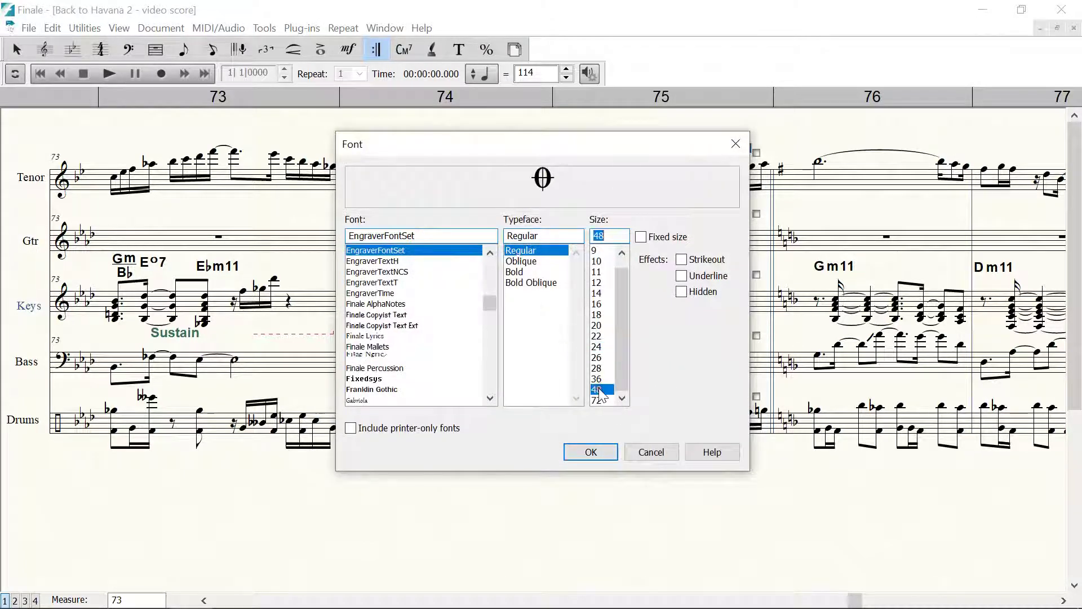
left_click(592, 453)
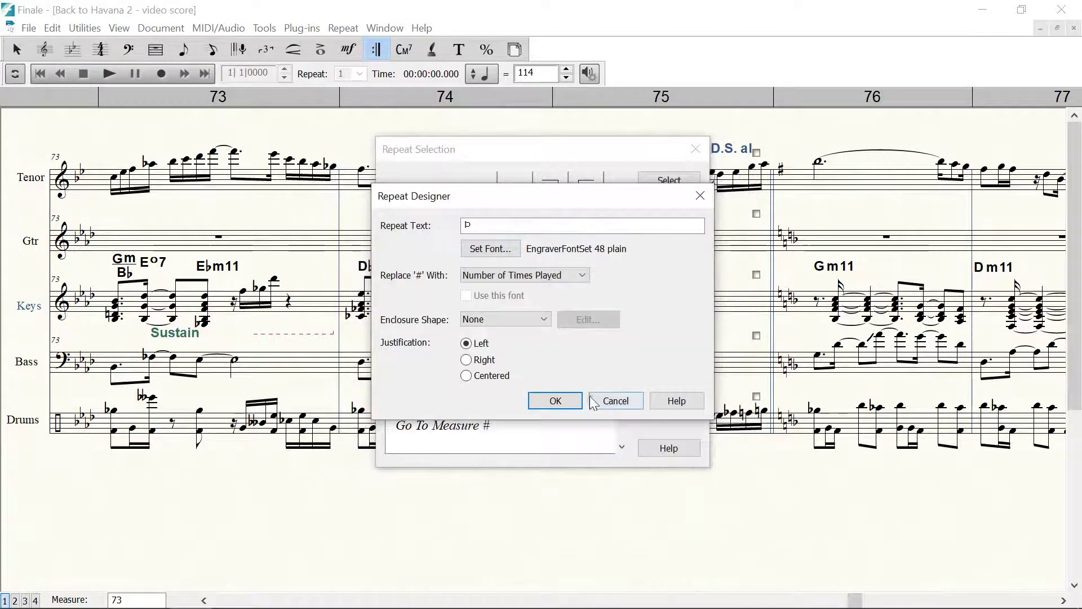
left_click(558, 401)
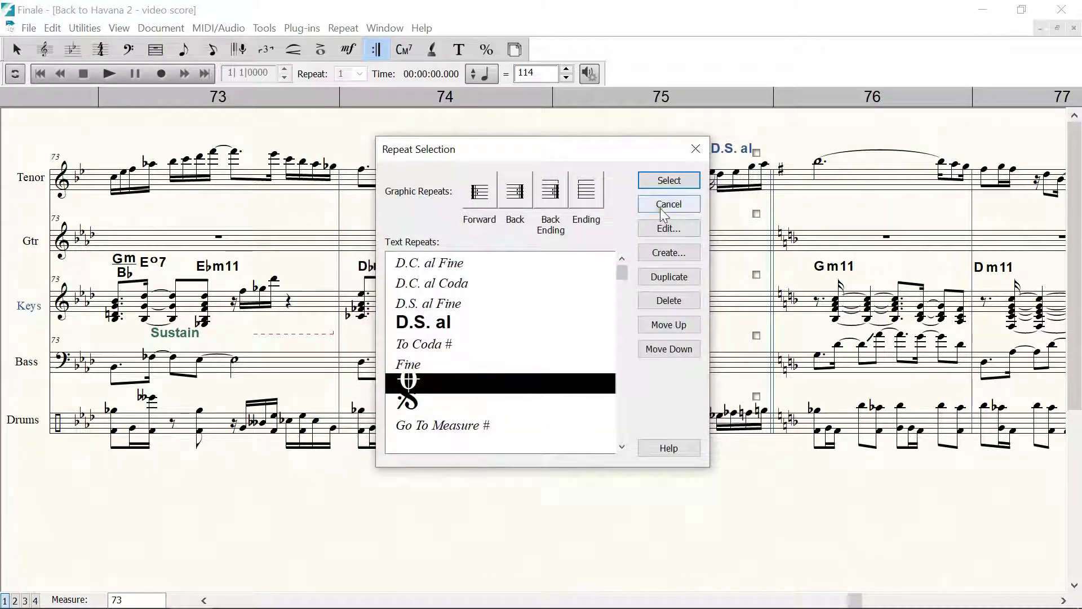
left_click(667, 178)
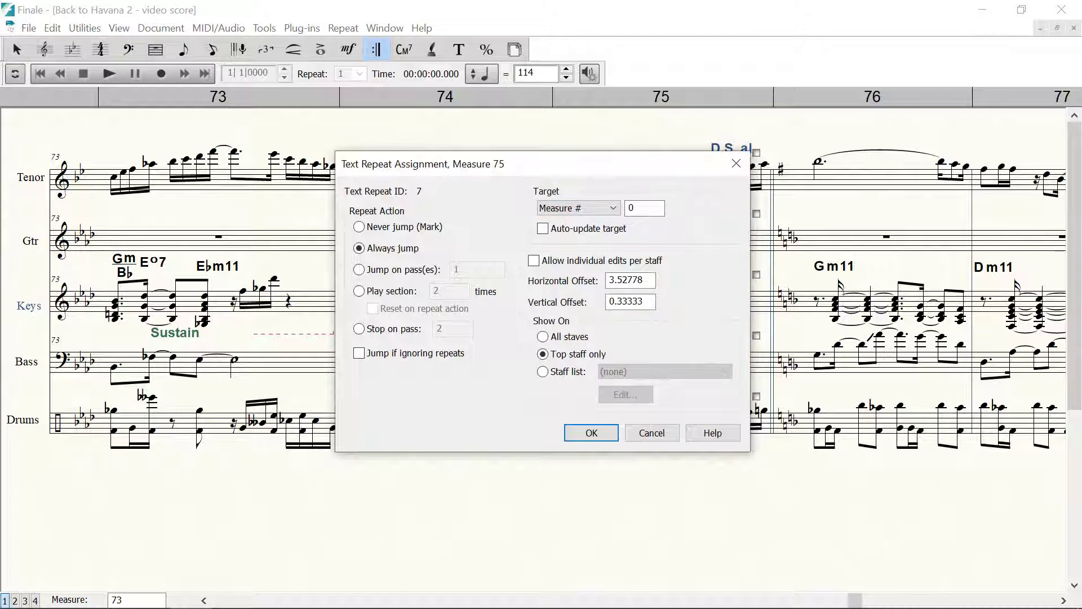
left_click(601, 434)
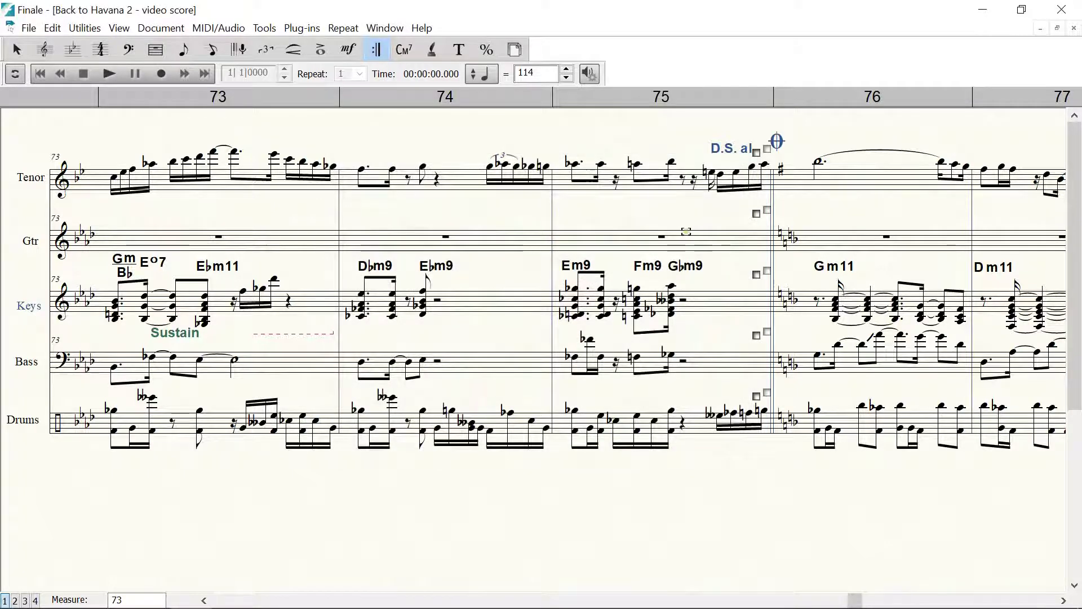
Move the coda sign snug against D.S. al at the end of measure 75.
left_click_drag(777, 142, 760, 151)
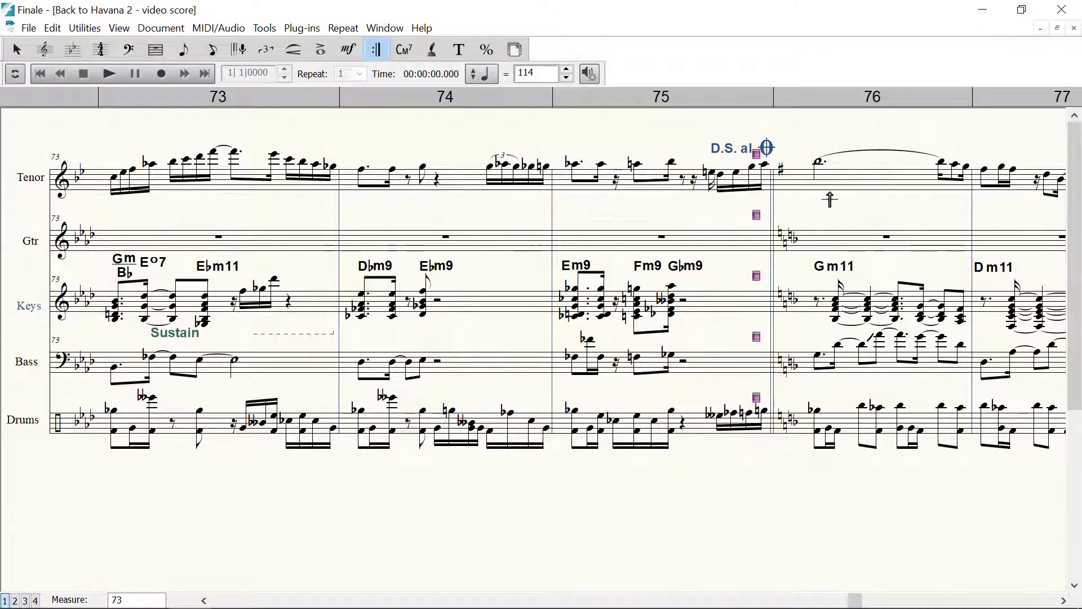
left_click_drag(867, 203, 238, 259)
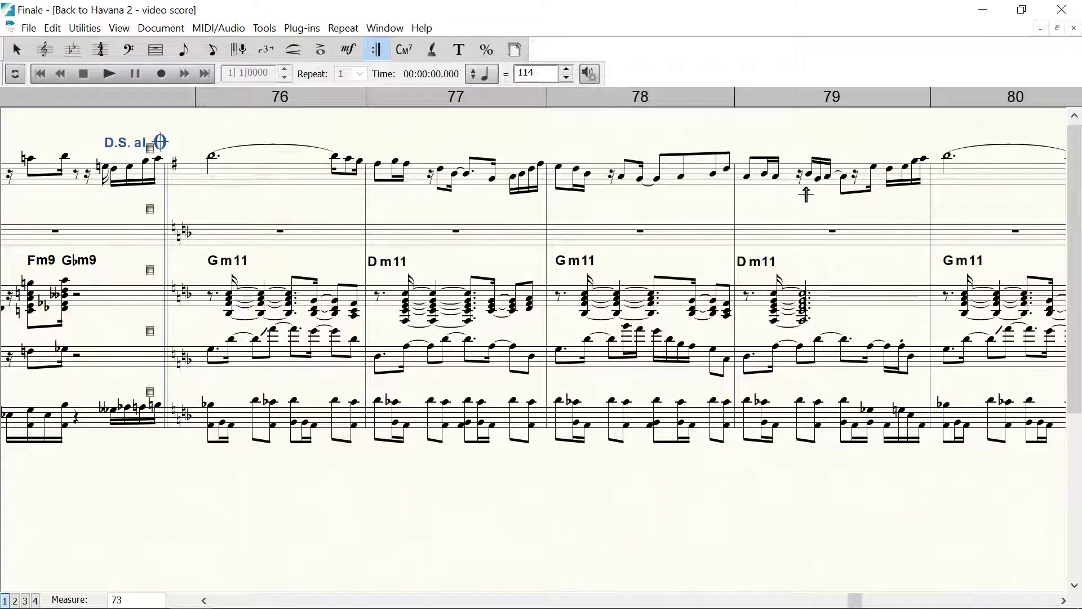
left_click_drag(820, 212, 398, 228)
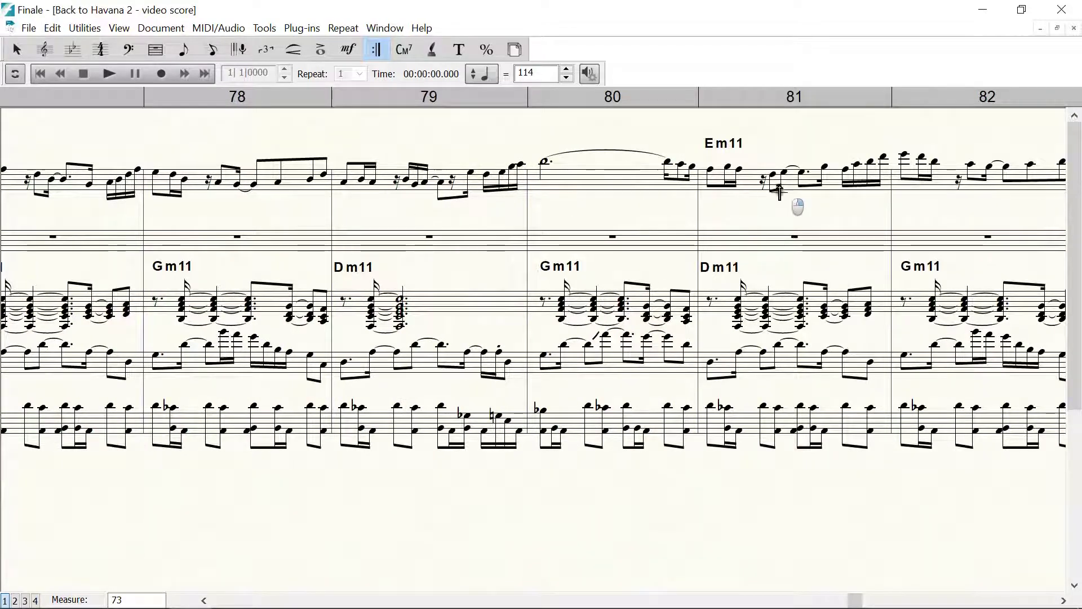
Check repeat options at measure 78, return to measures 74–78, and dismiss the View menu.
left_click(297, 237)
right_click(297, 237)
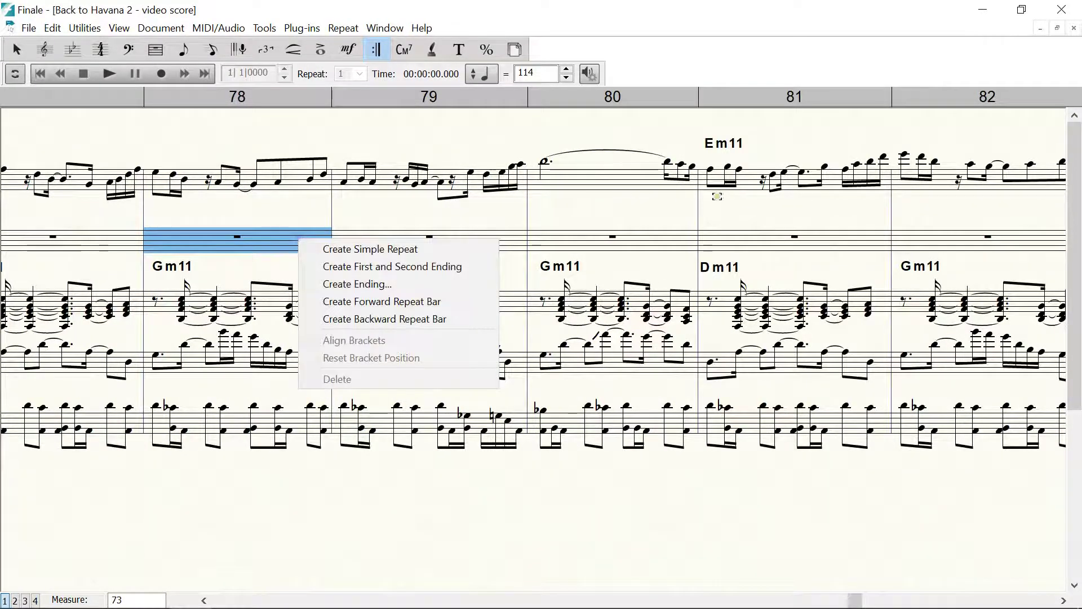
left_click(254, 216)
left_click_drag(623, 229, 665, 217)
left_click_drag(374, 213, 682, 216)
left_click_drag(208, 205, 480, 217)
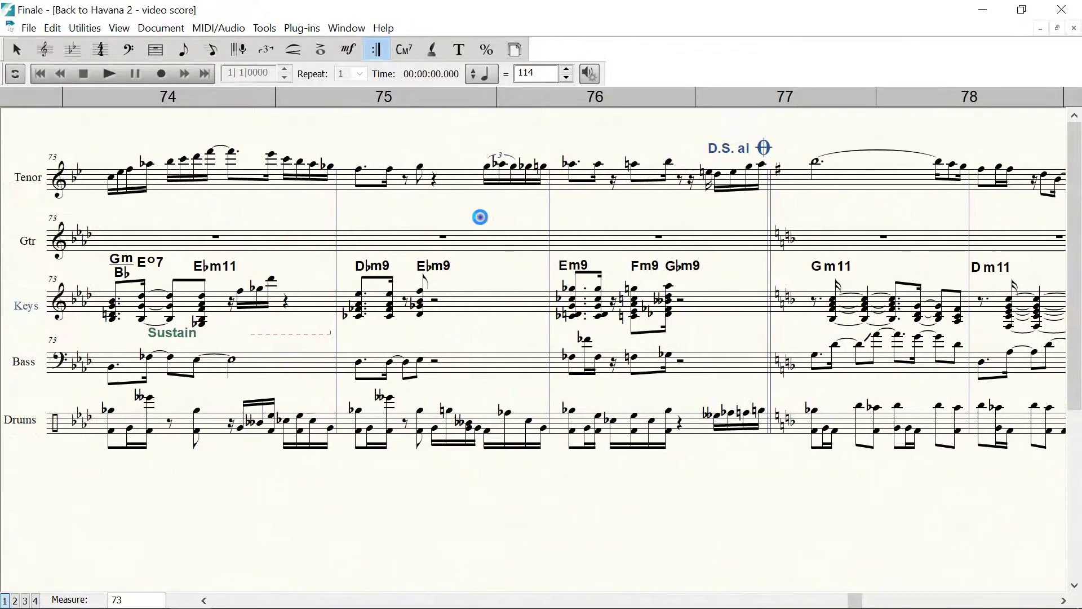
left_click(120, 29)
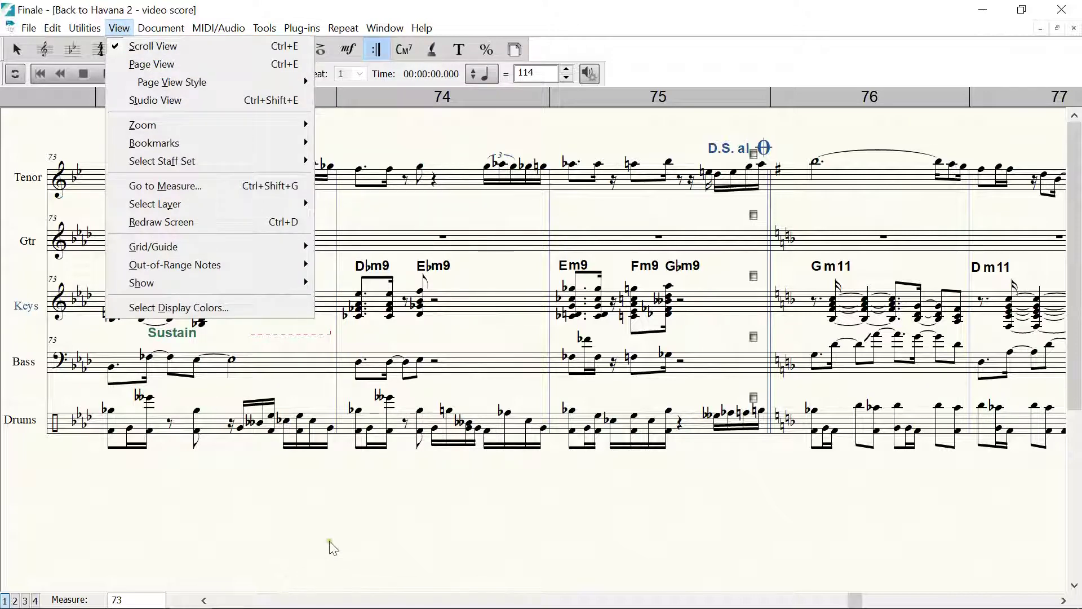
left_click(332, 547)
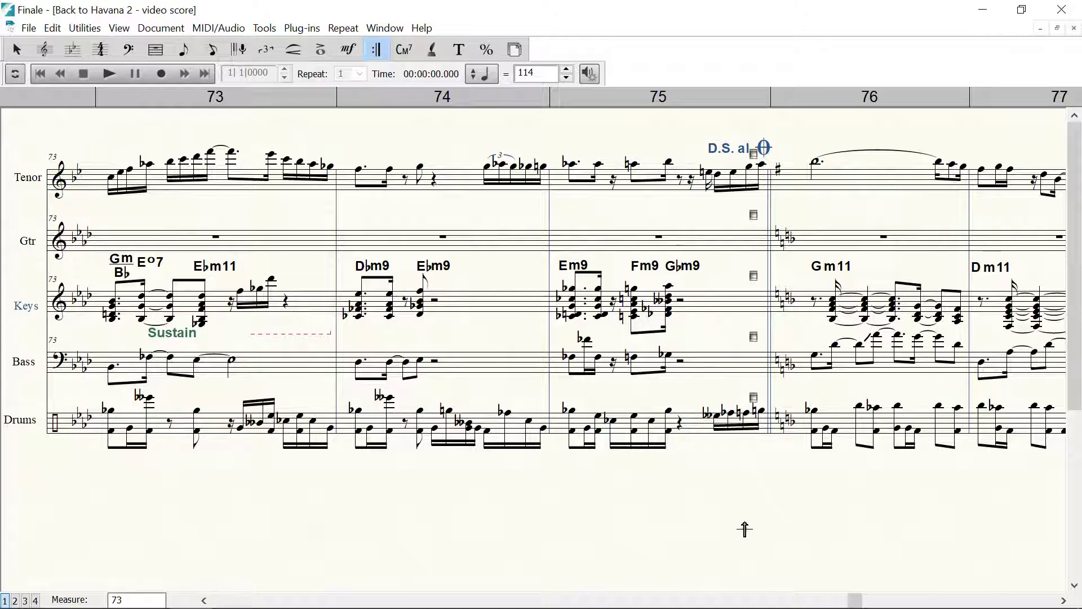
Page the score right past measure 75 until measures 86–90 are visible.
left_click(976, 601)
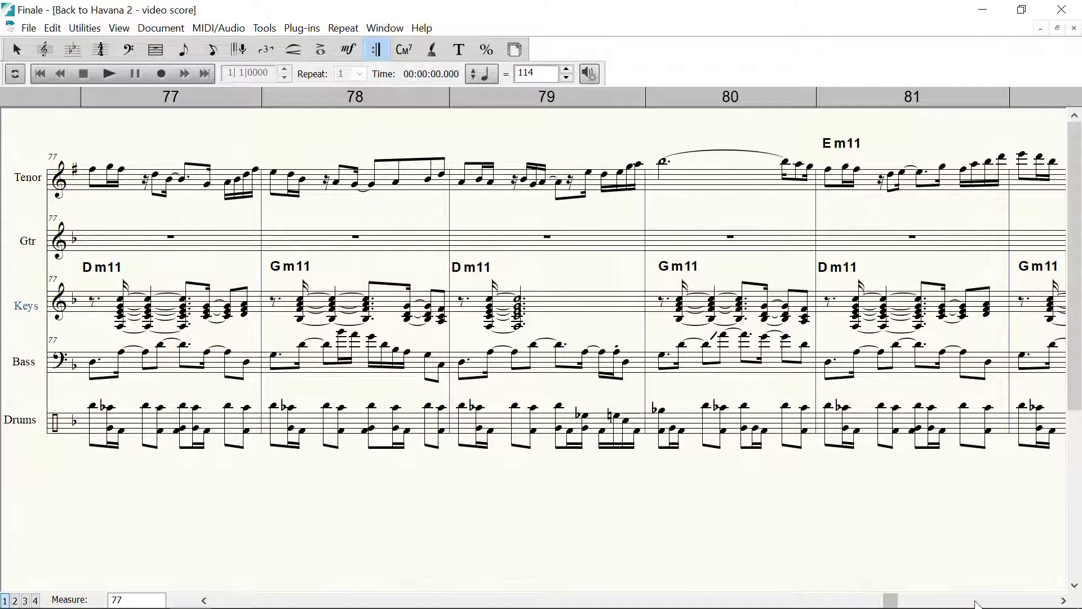
left_click(977, 601)
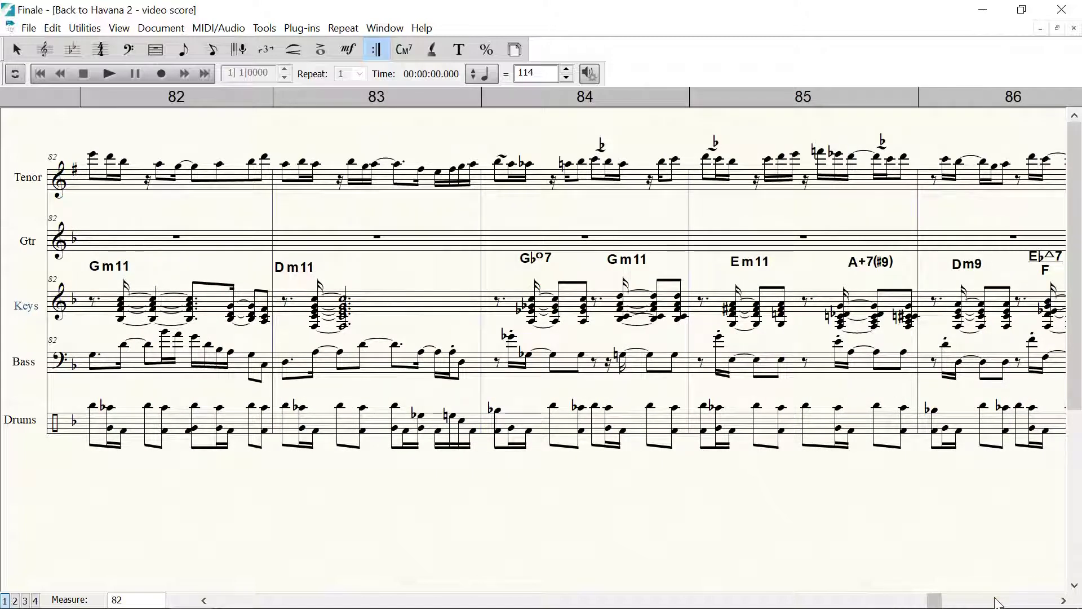
left_click(995, 602)
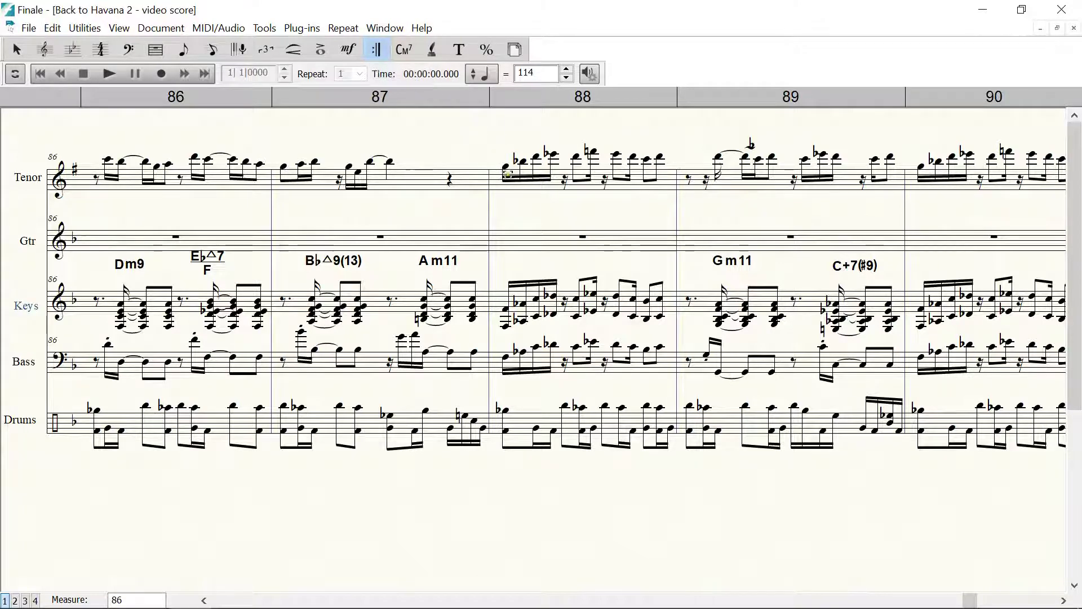
double_click(508, 174)
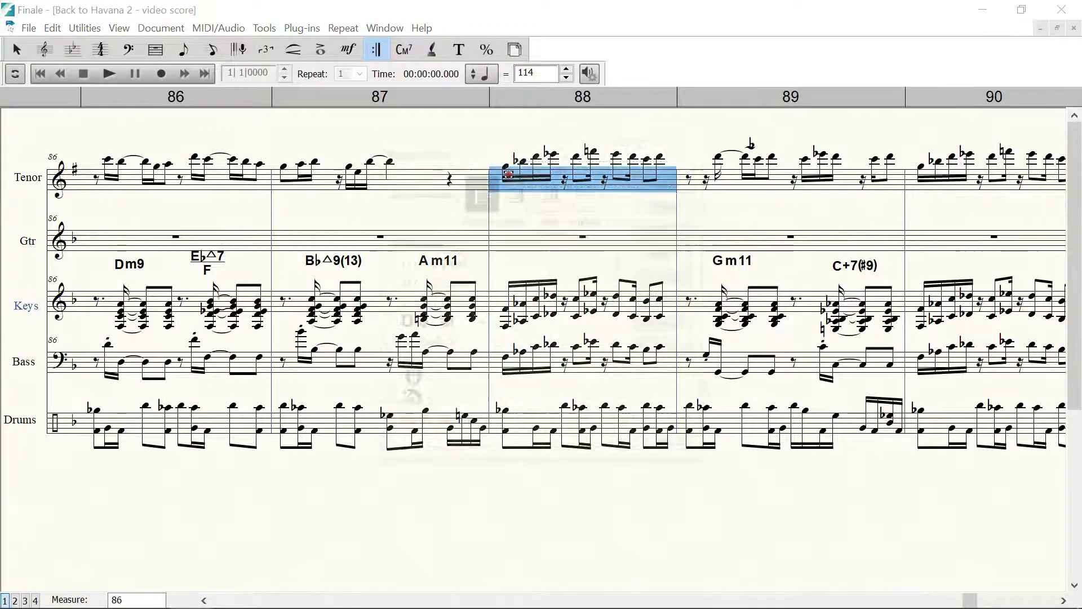
left_click(422, 386)
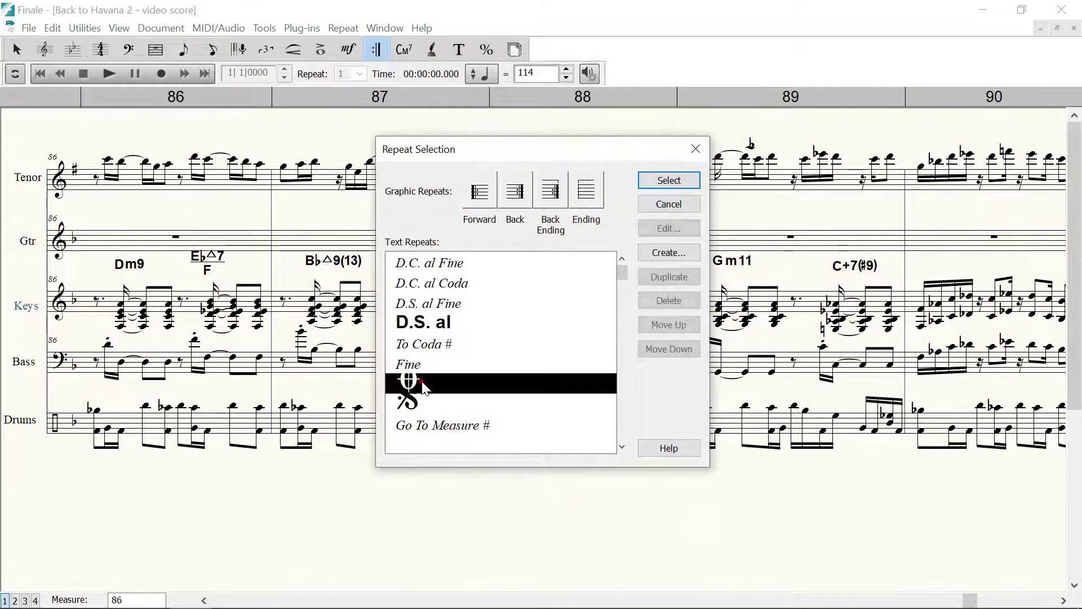
left_click(650, 180)
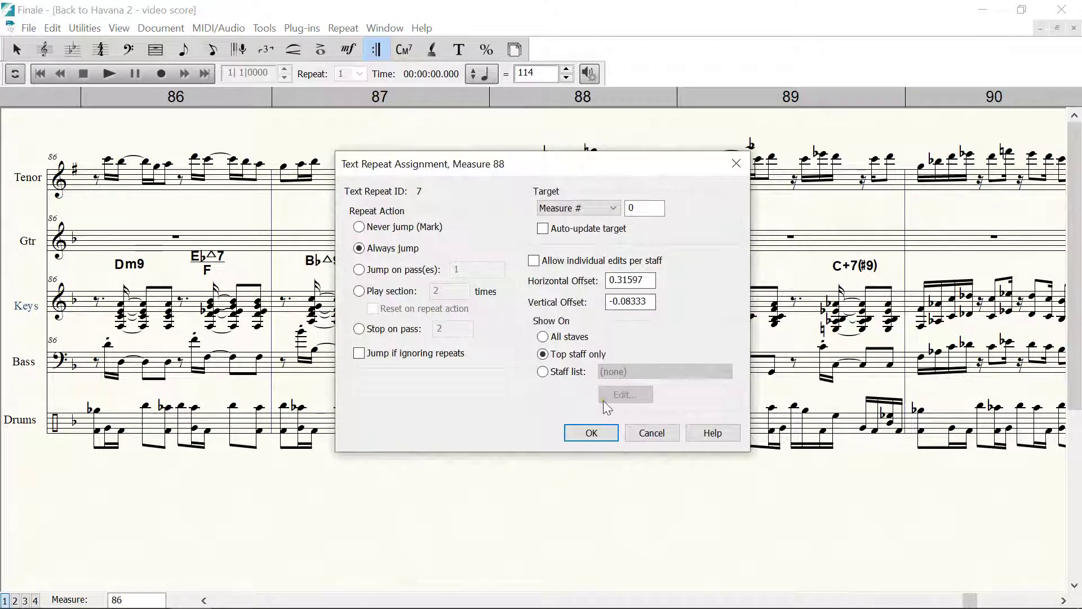
left_click(601, 431)
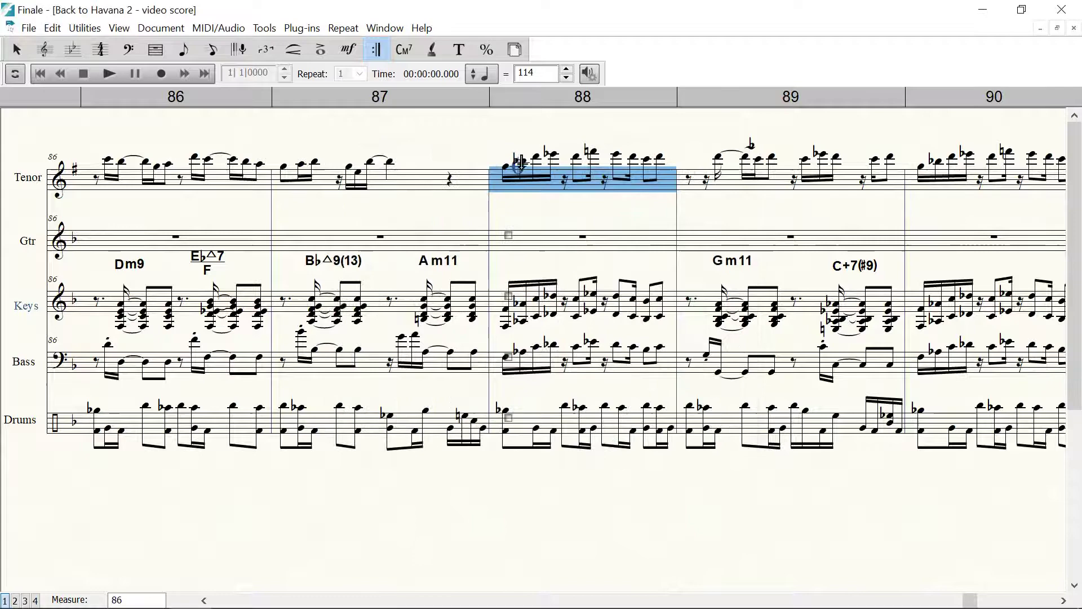
left_click(505, 132)
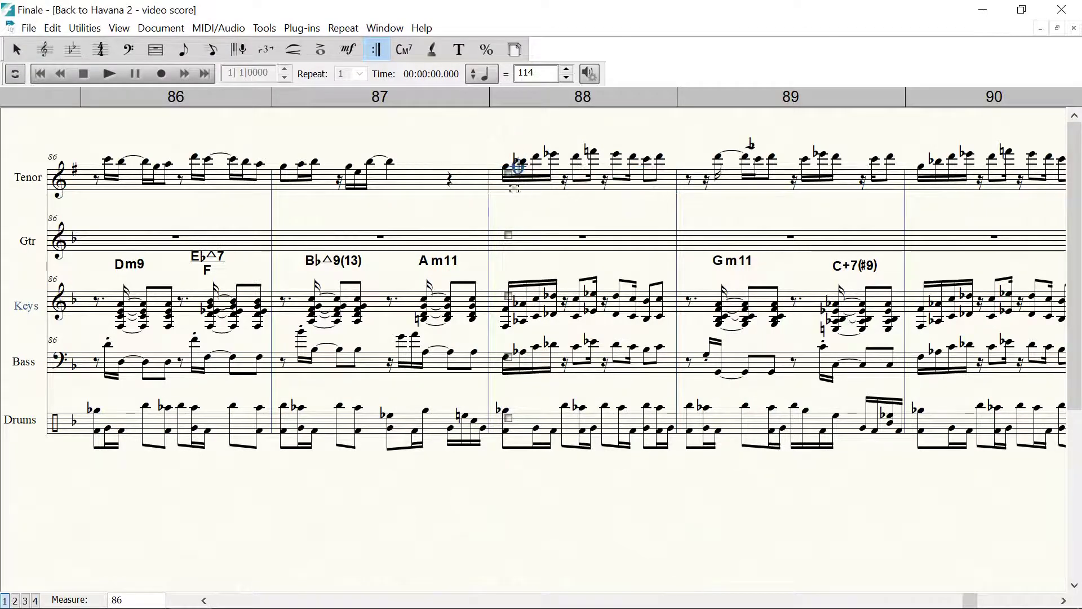
left_click_drag(508, 234, 483, 215)
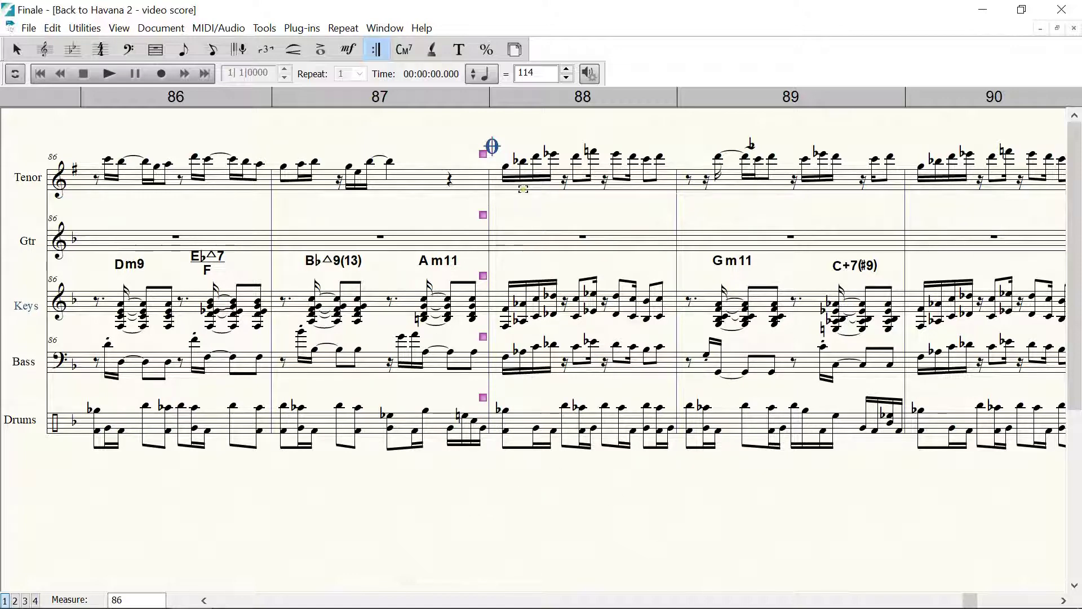
mouse_move(1037, 606)
left_click(1064, 601)
left_click(1064, 600)
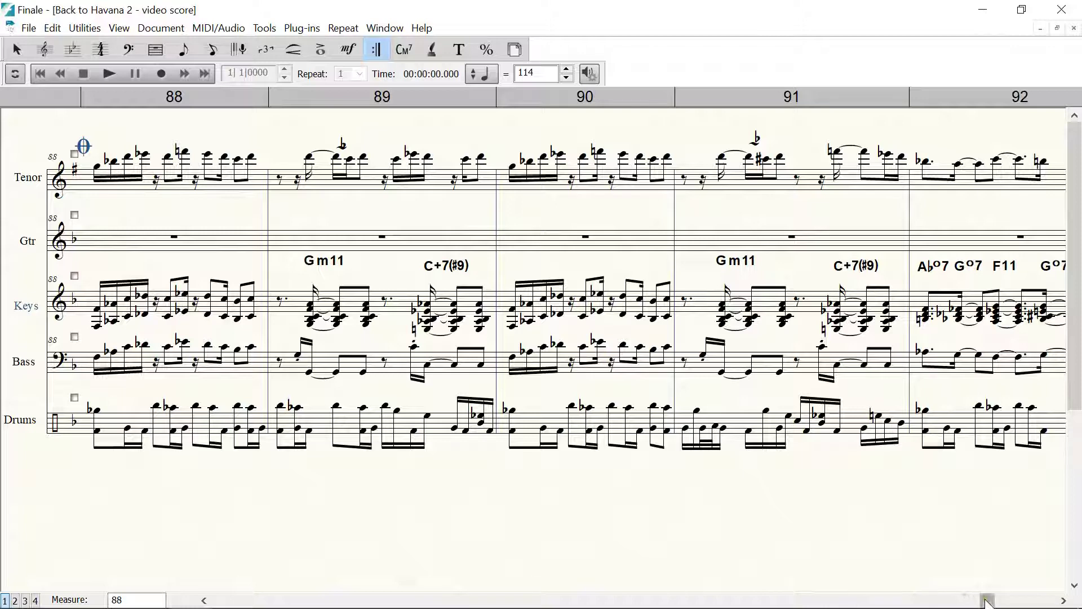
Page back through the score to the Intro around measure 9.
left_click_drag(988, 601, 493, 601)
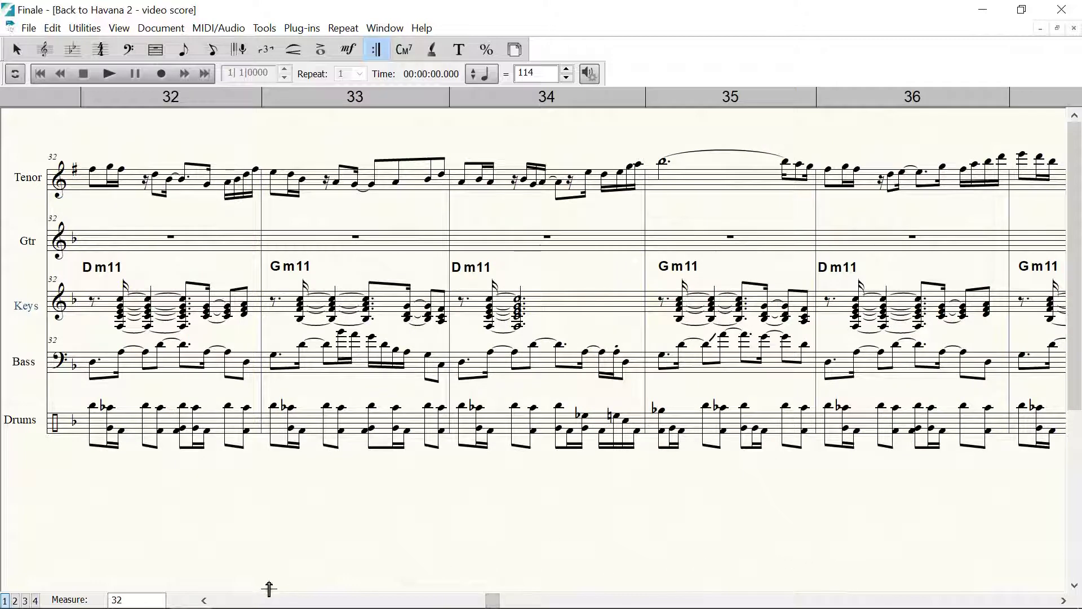
left_click(293, 600)
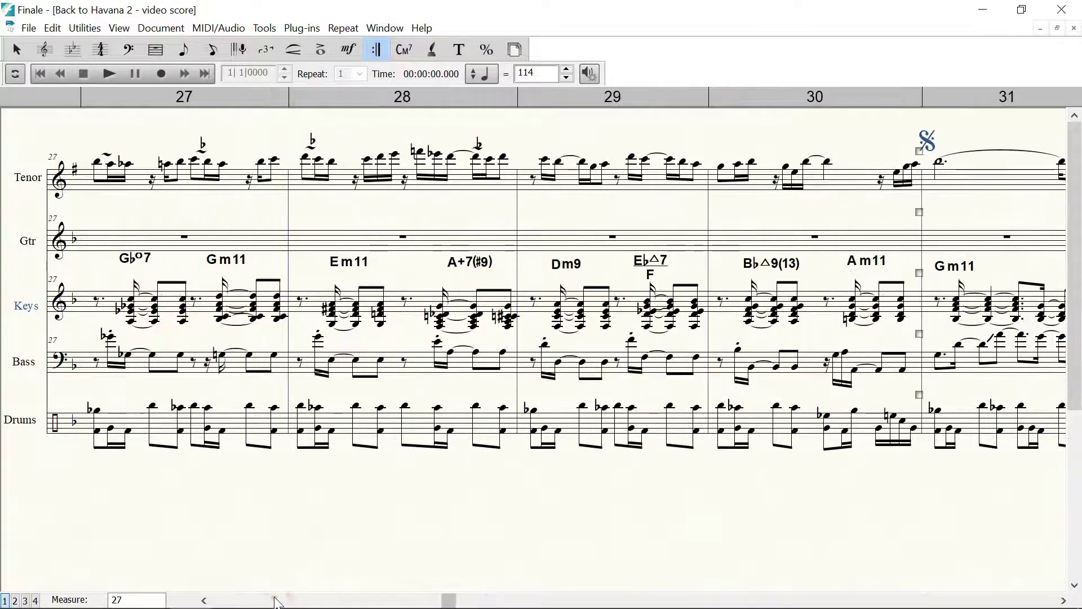
left_click(269, 601)
left_click(269, 601)
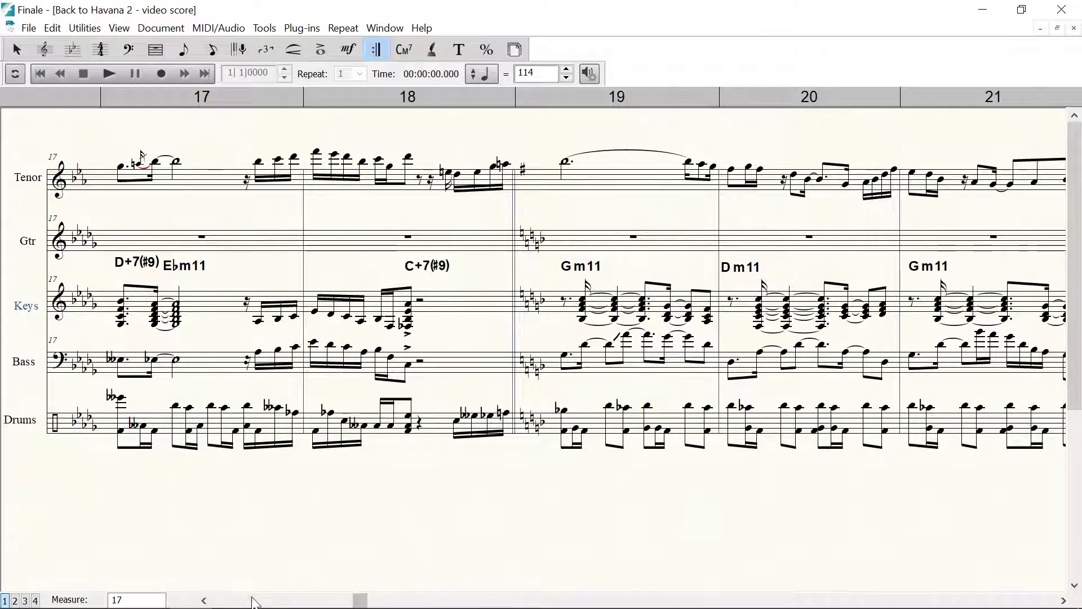
left_click(253, 600)
left_click(252, 600)
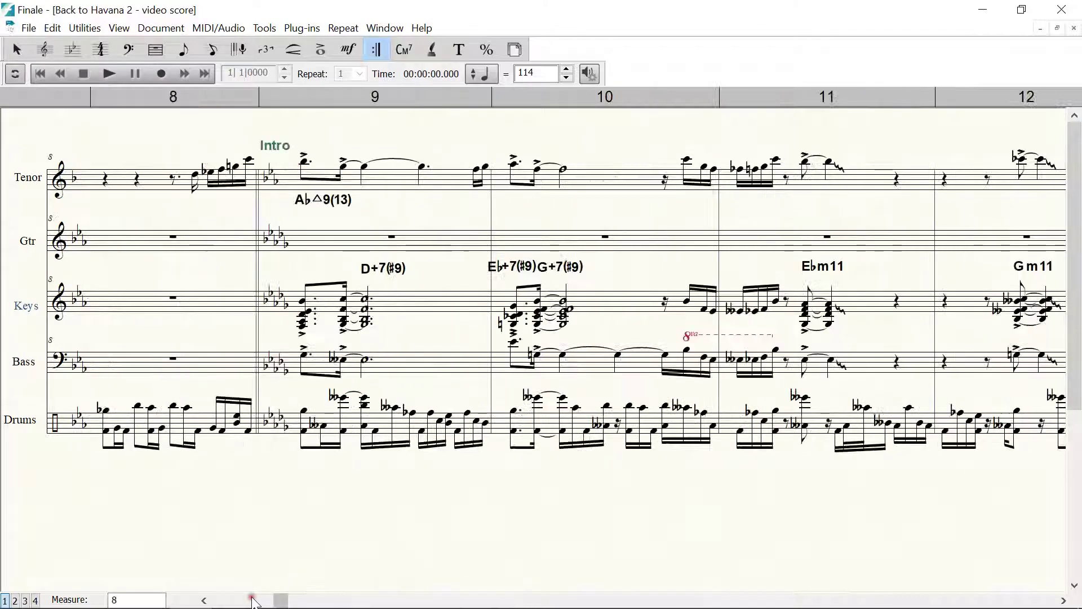
Page forward past the segno at measure 31 to measures 40–44.
left_click(965, 600)
left_click(965, 600)
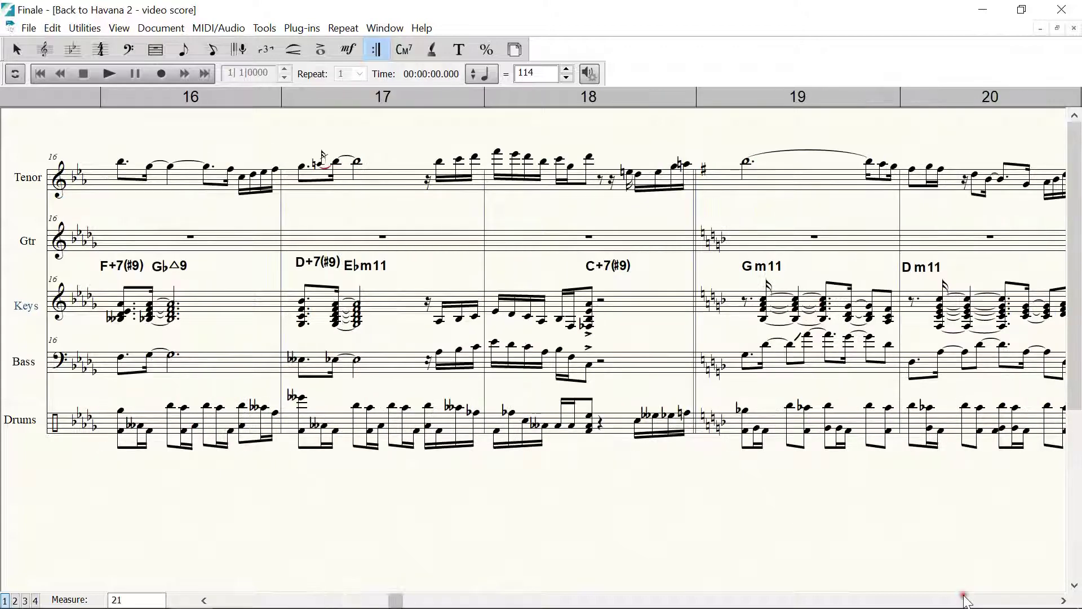
left_click(965, 600)
left_click(965, 600)
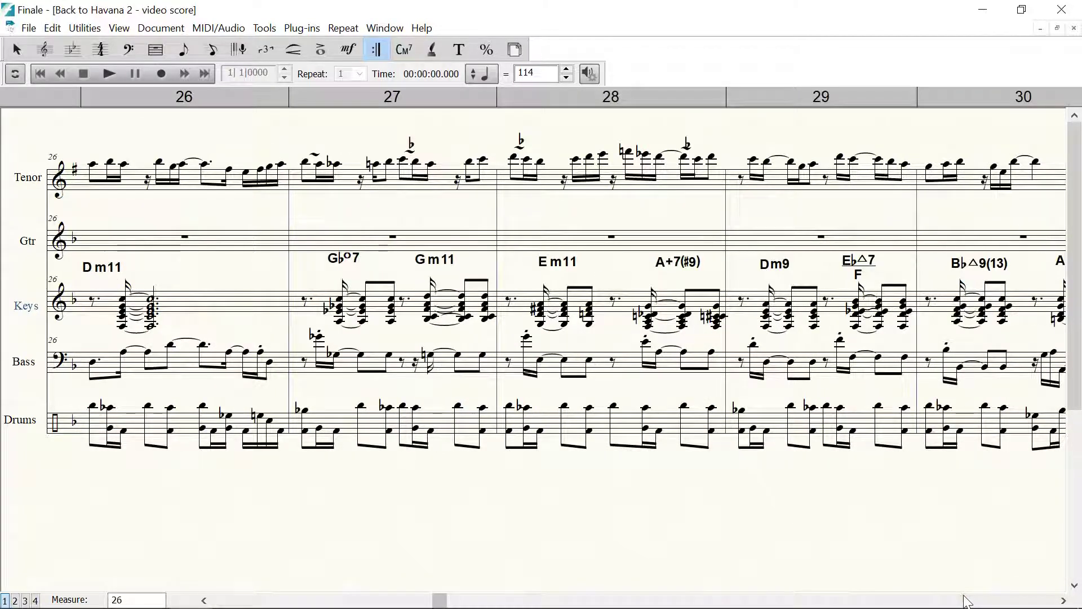
left_click(965, 599)
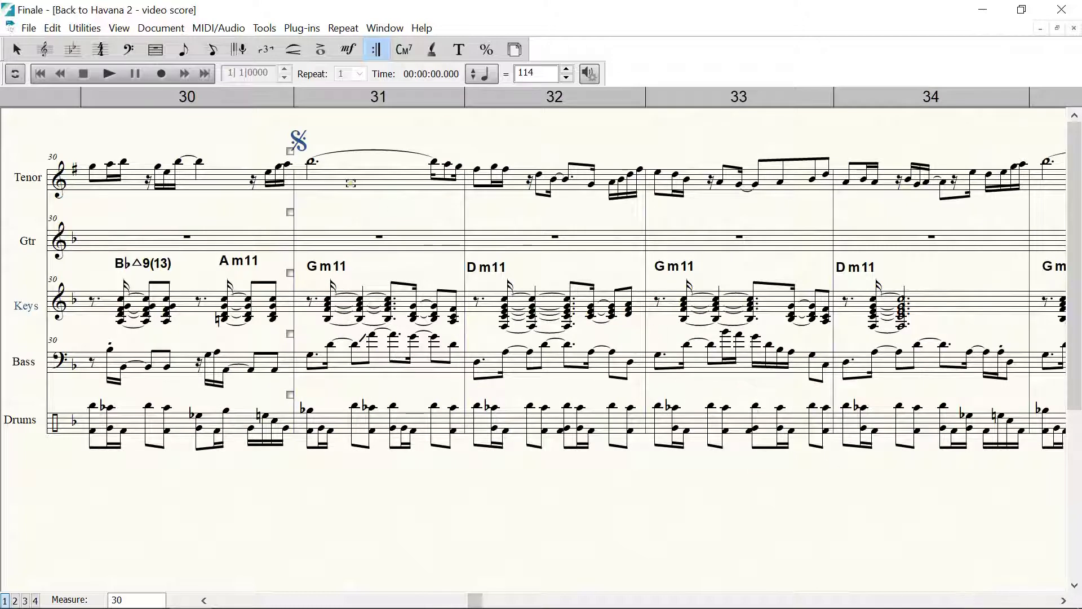
left_click(1030, 599)
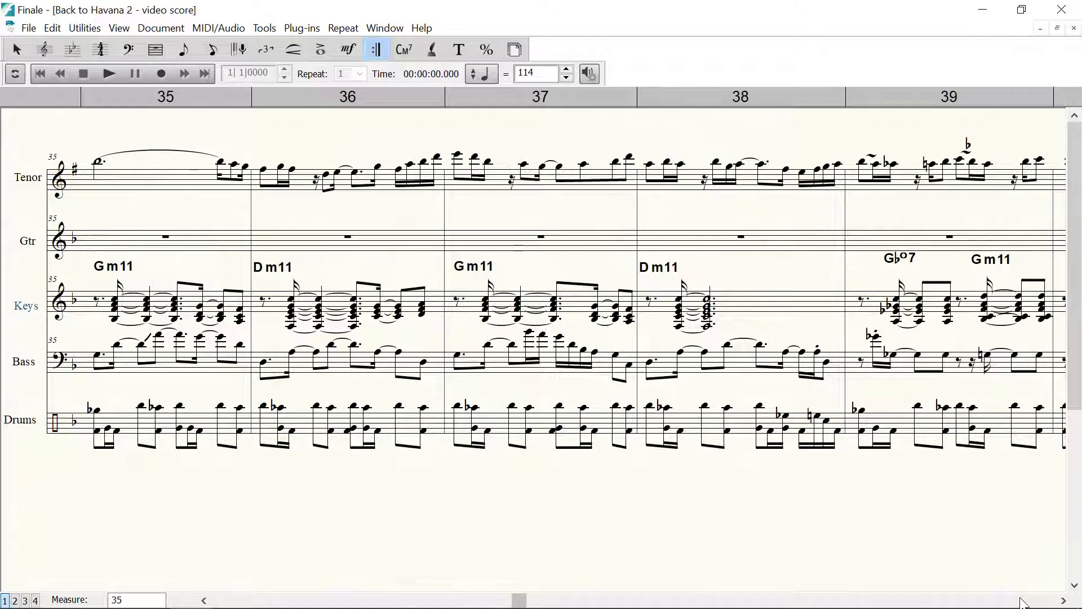
left_click(1023, 601)
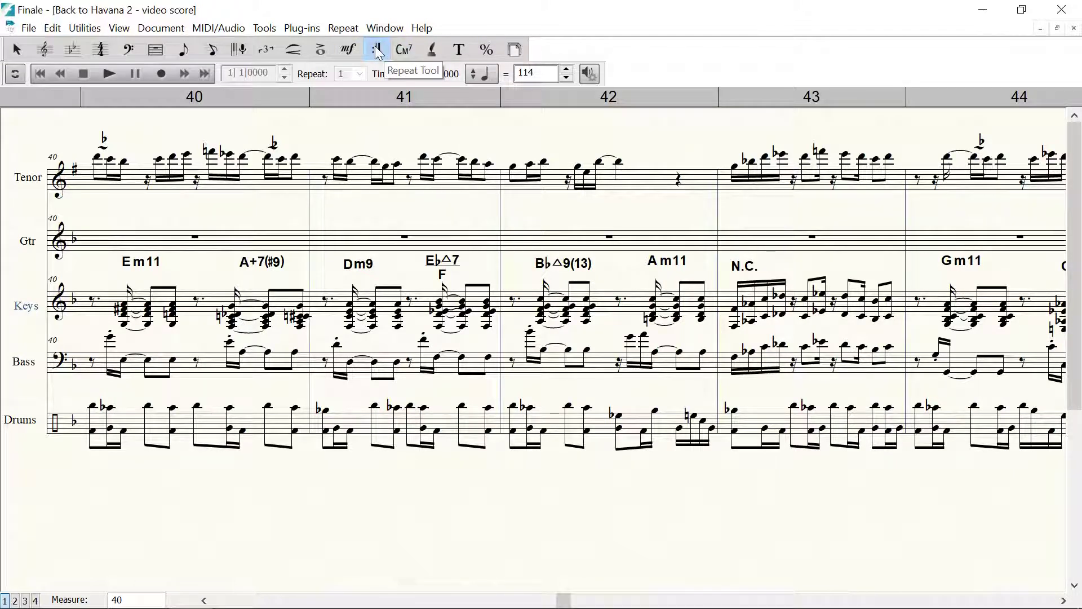
Open the To Coda # text repeat for measure 42 and set its font to Arial 16 bold.
double_click(695, 148)
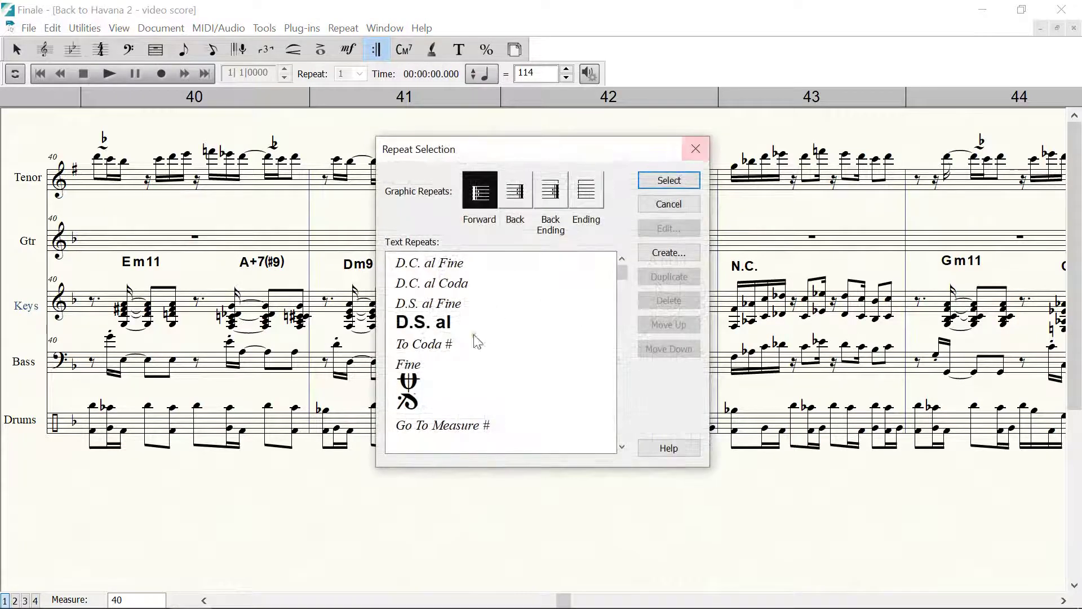
left_click(420, 346)
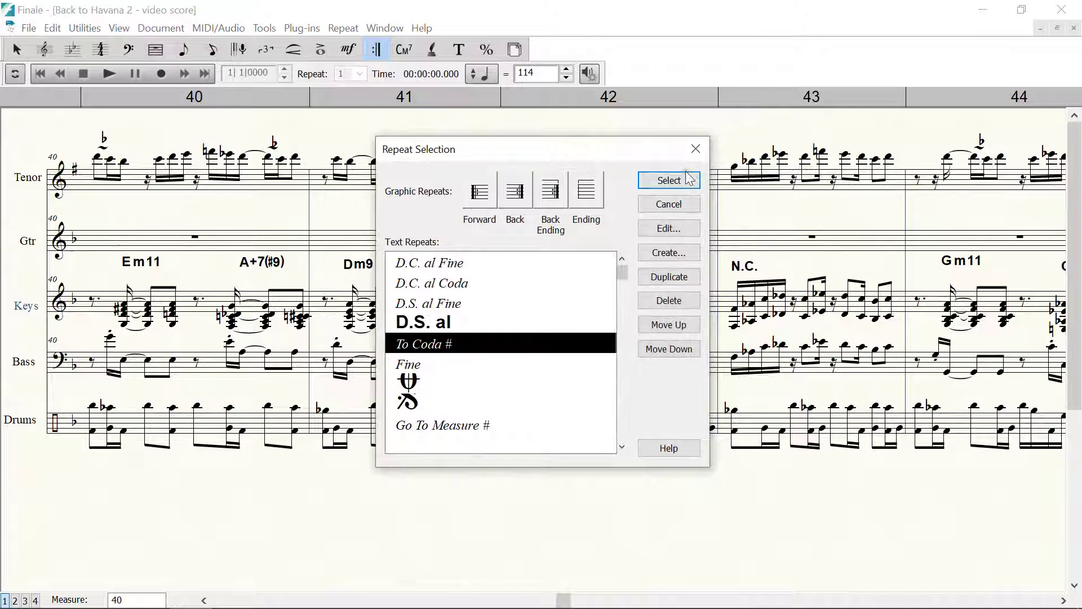
left_click(666, 231)
left_click(490, 249)
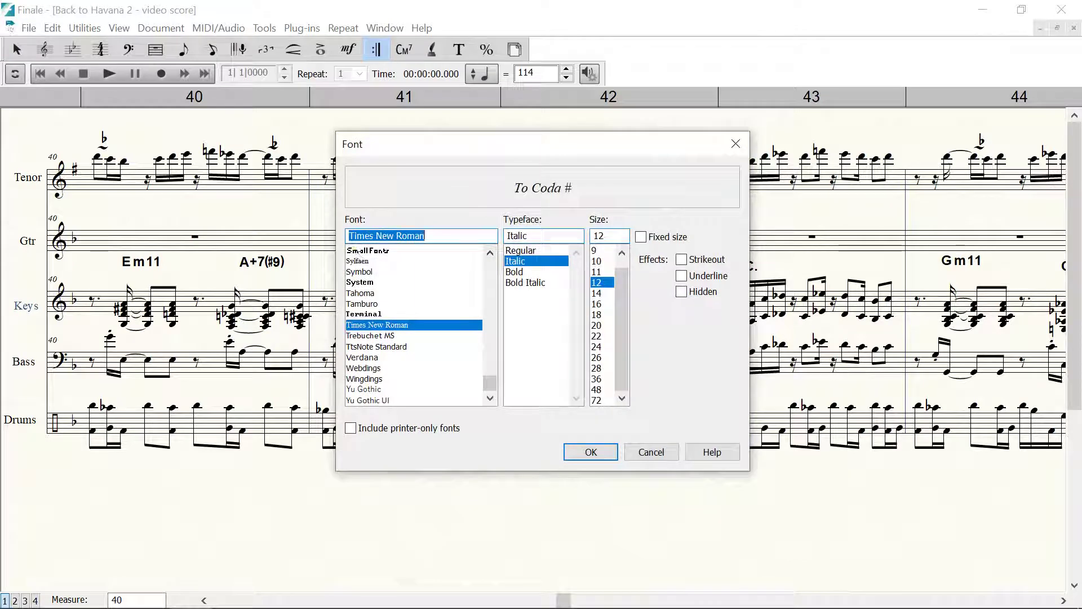
type("a")
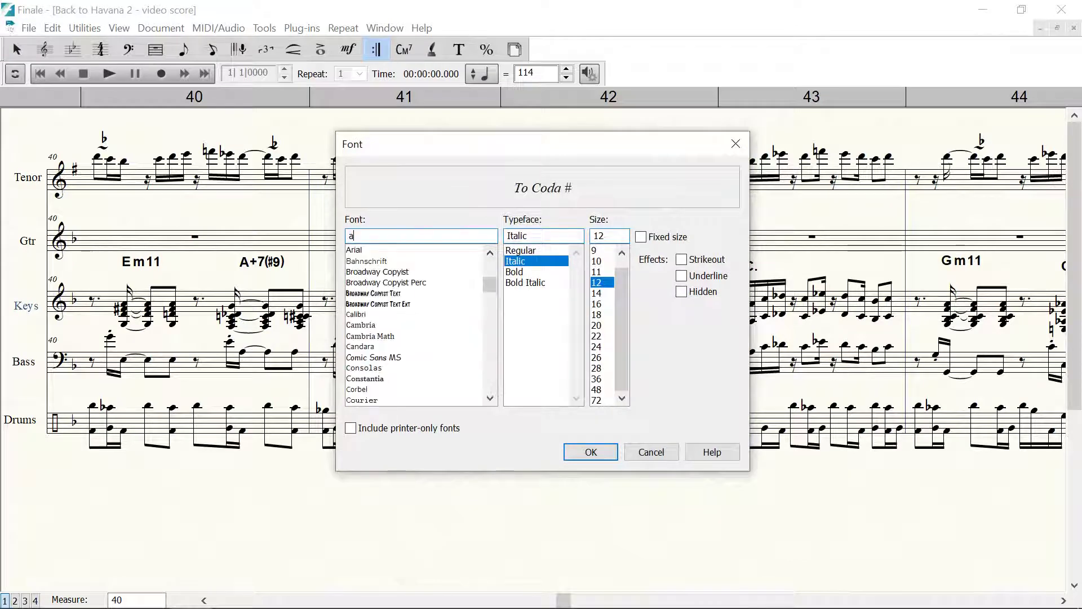
left_click(361, 250)
left_click(517, 273)
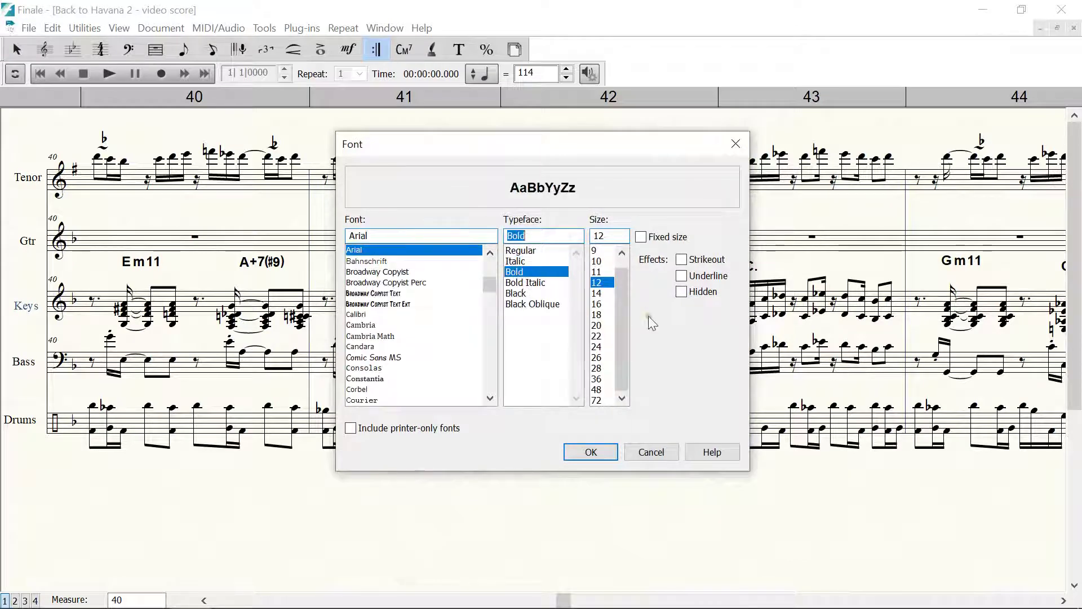
left_click(599, 305)
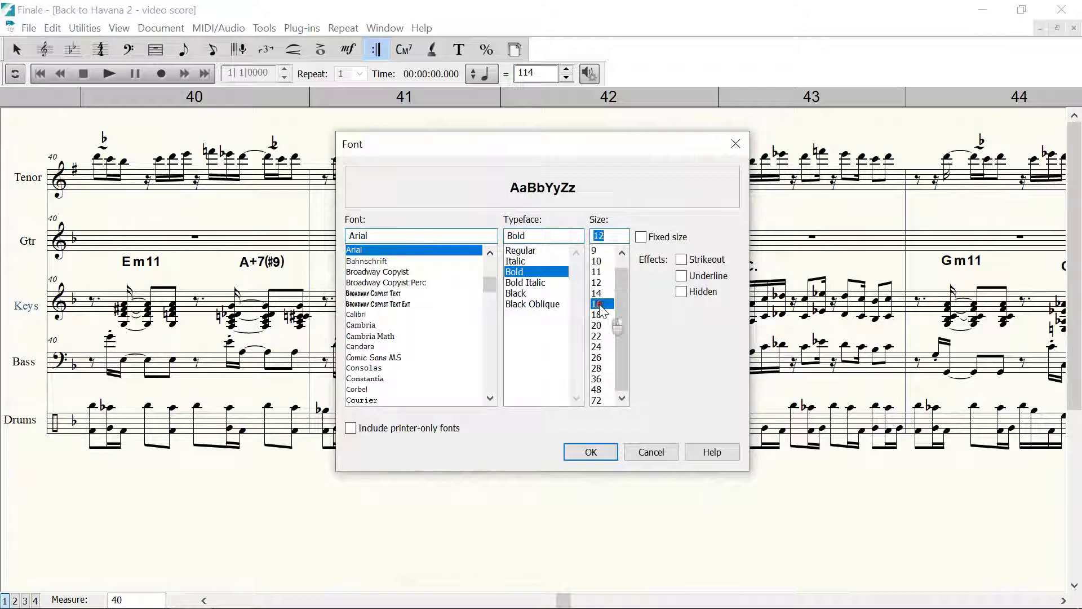
left_click(610, 452)
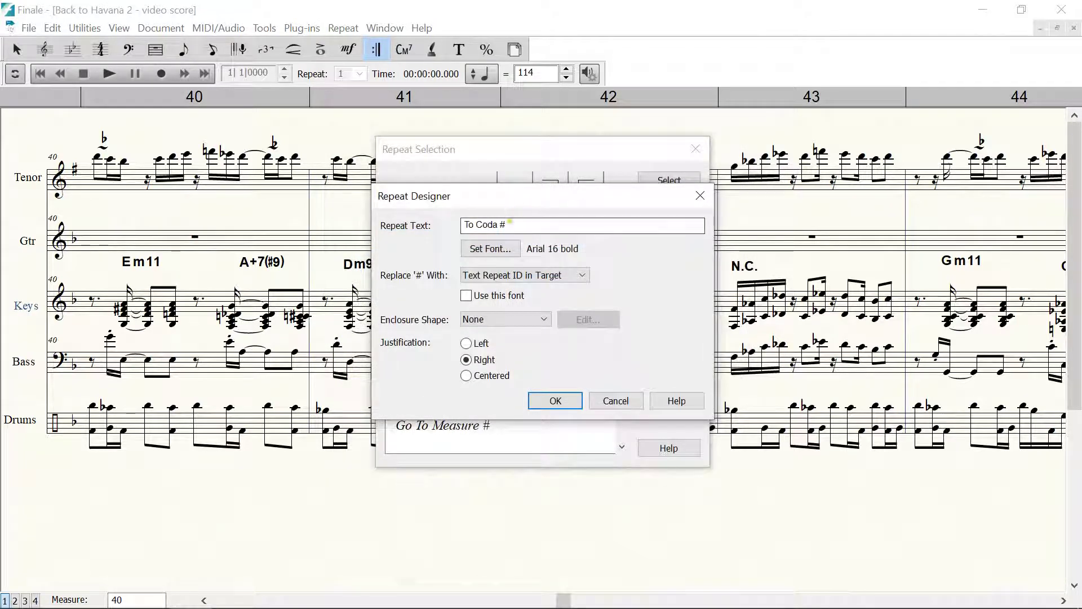
Cut the repeat text down to just 'To' and confirm.
left_click_drag(510, 224, 486, 223)
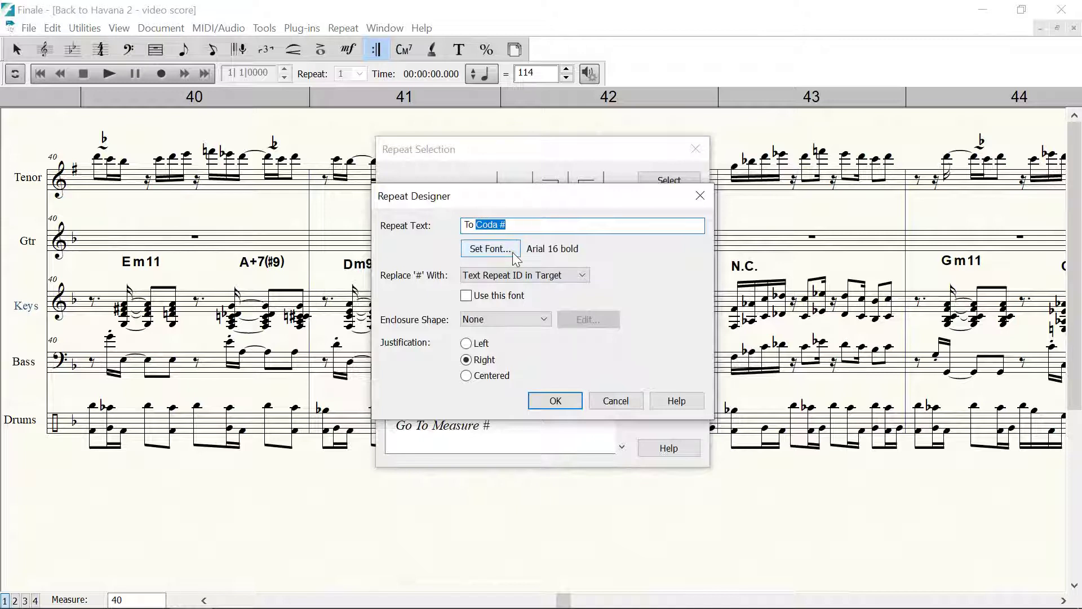
key("BackSpace")
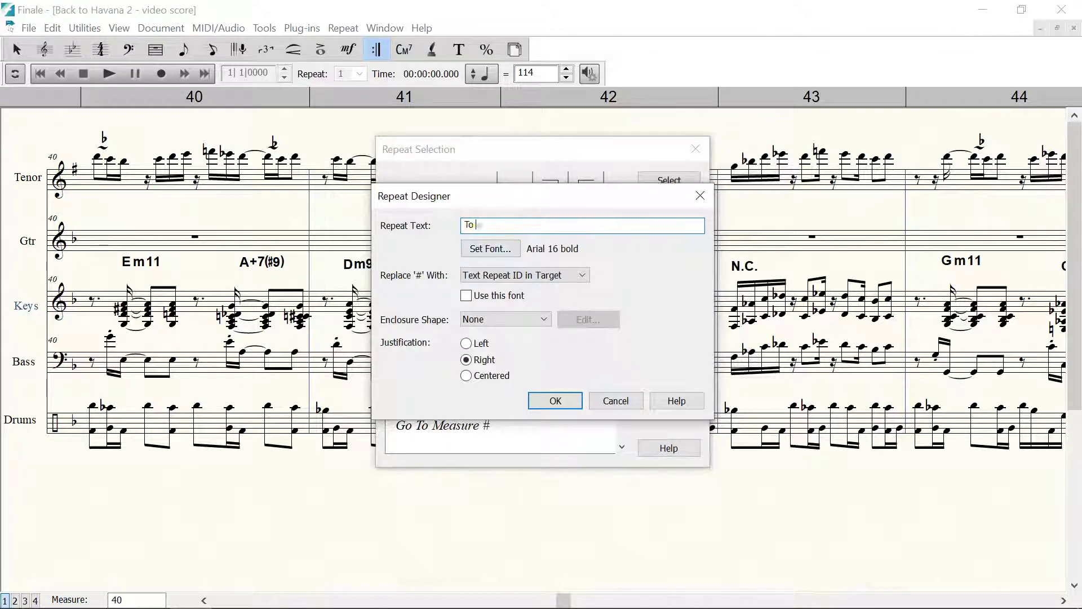
left_click(558, 400)
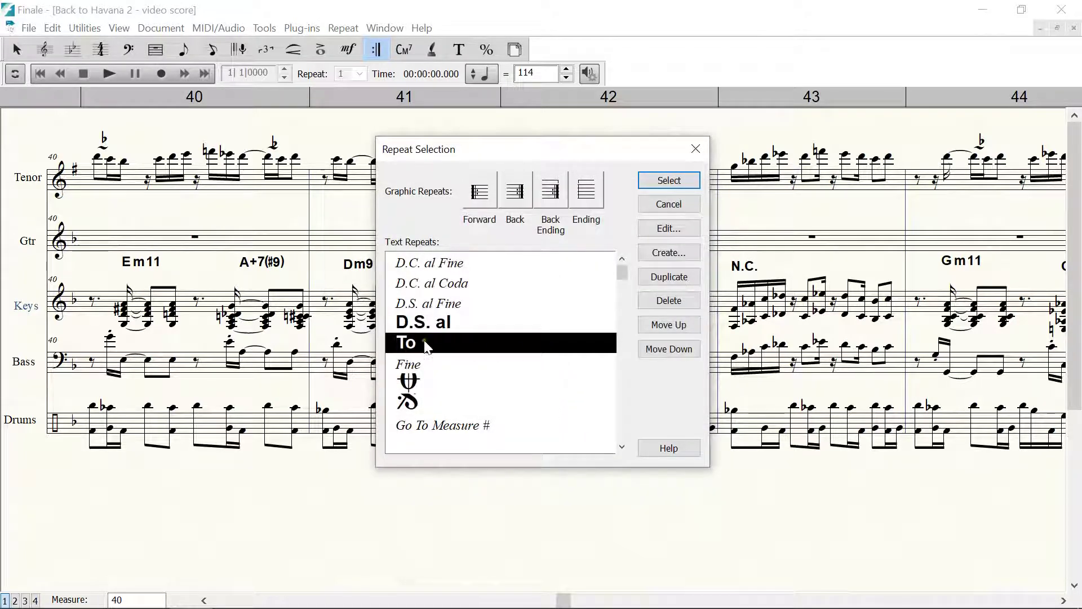
Assign the To marking to measure 42, targeting measure 88 and jumping on pass 2.
left_click(666, 181)
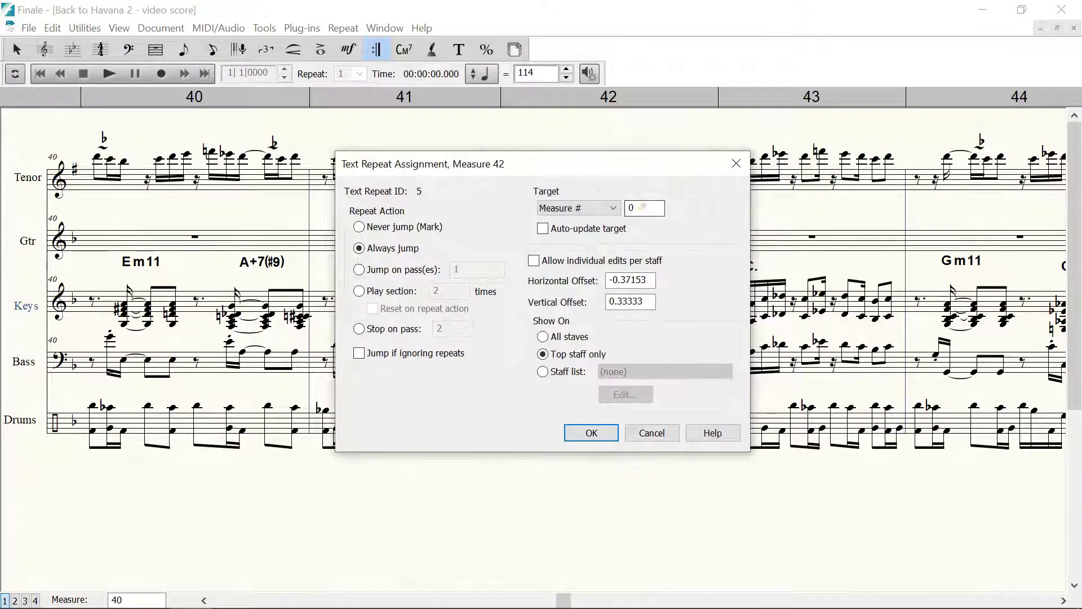
left_click_drag(678, 161, 563, 143)
left_click_drag(526, 188, 513, 190)
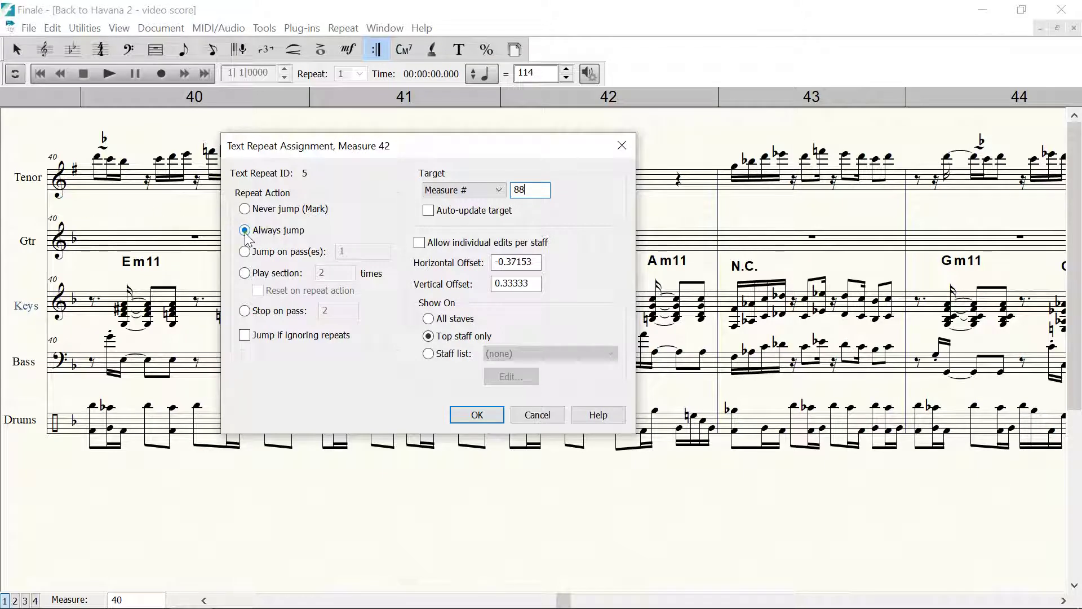
left_click(245, 252)
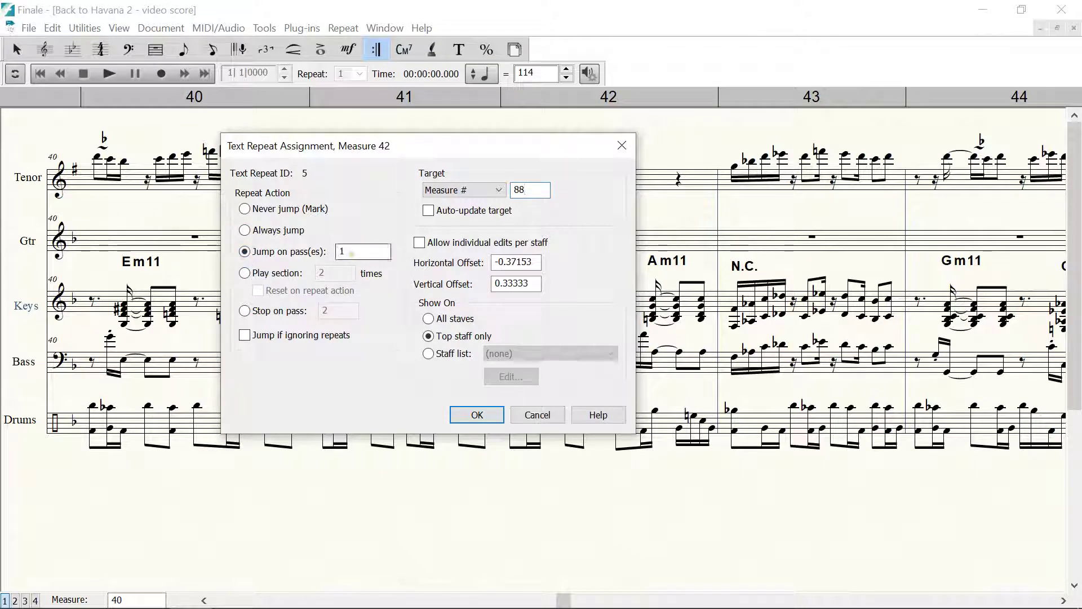
left_click_drag(352, 254, 324, 254)
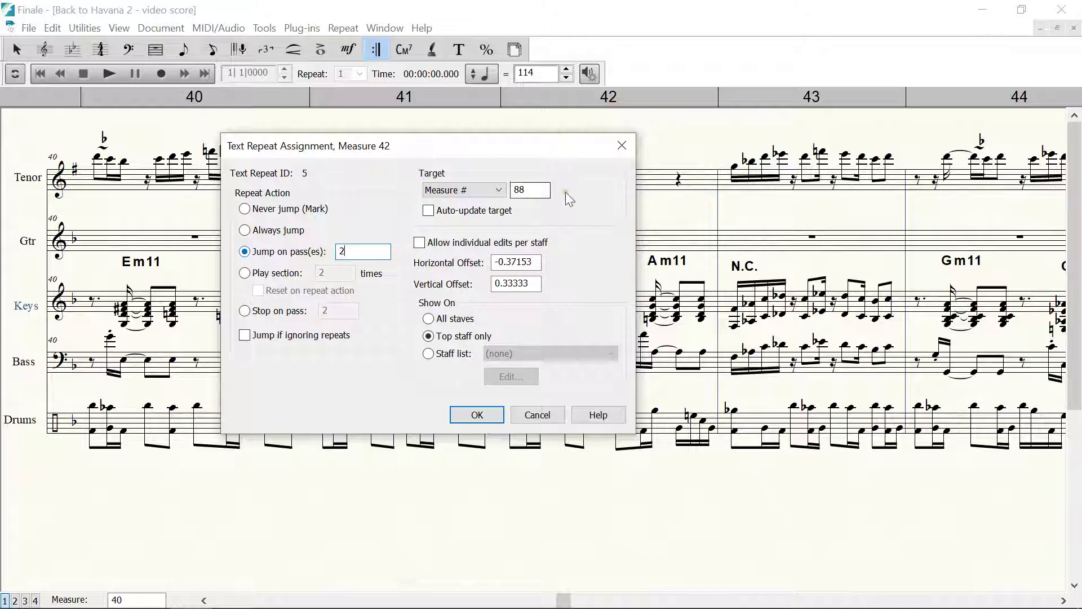
left_click(354, 255)
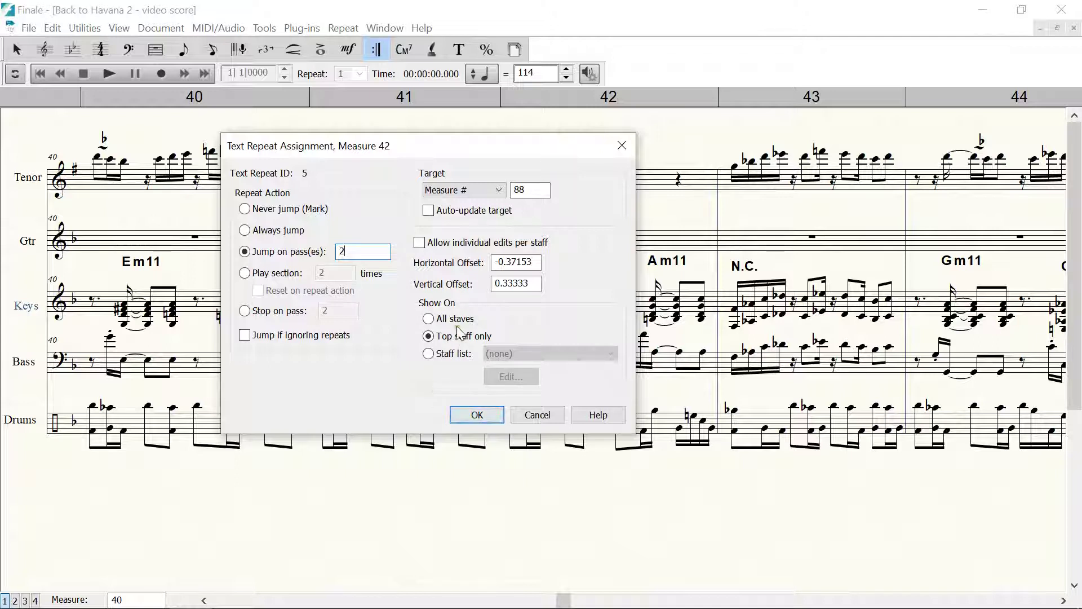
left_click(487, 417)
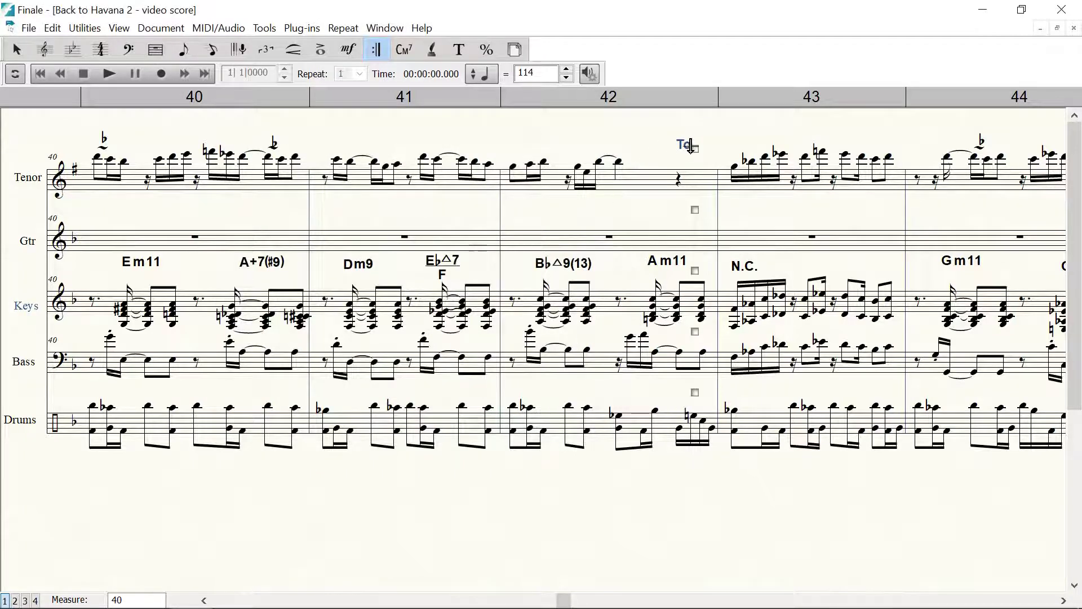
Add a coda sign at measure 42 and position it right after the 'To' text.
left_click_drag(692, 148, 696, 150)
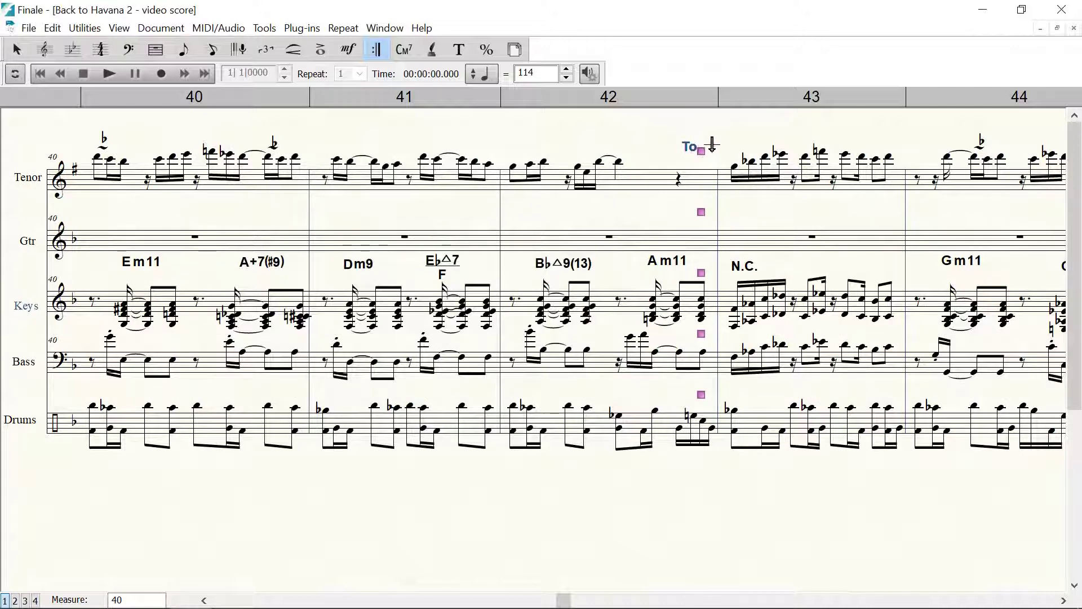
double_click(727, 161)
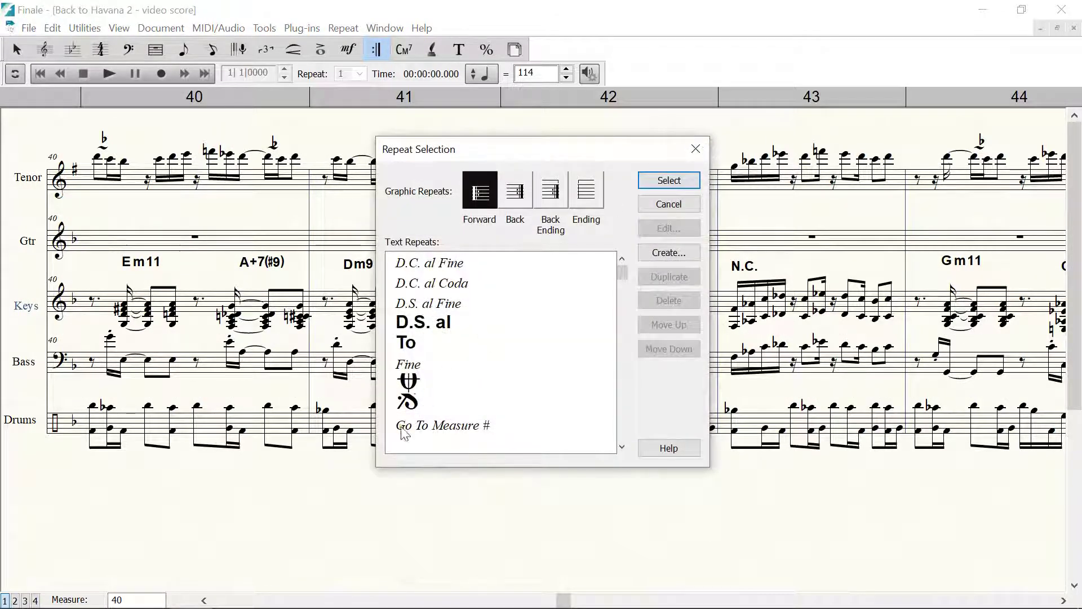
left_click(429, 383)
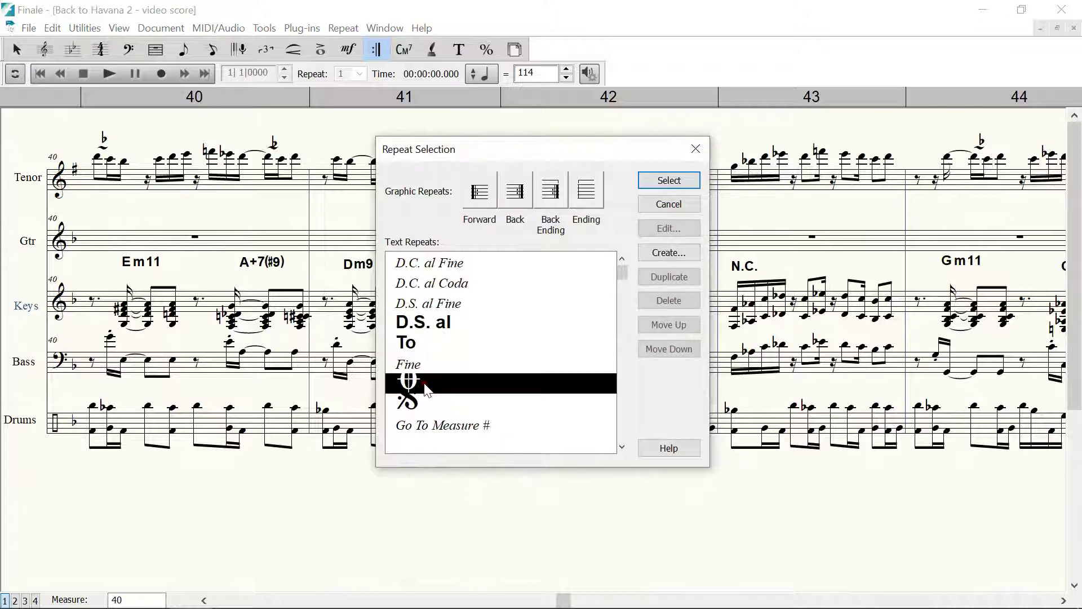
left_click(668, 181)
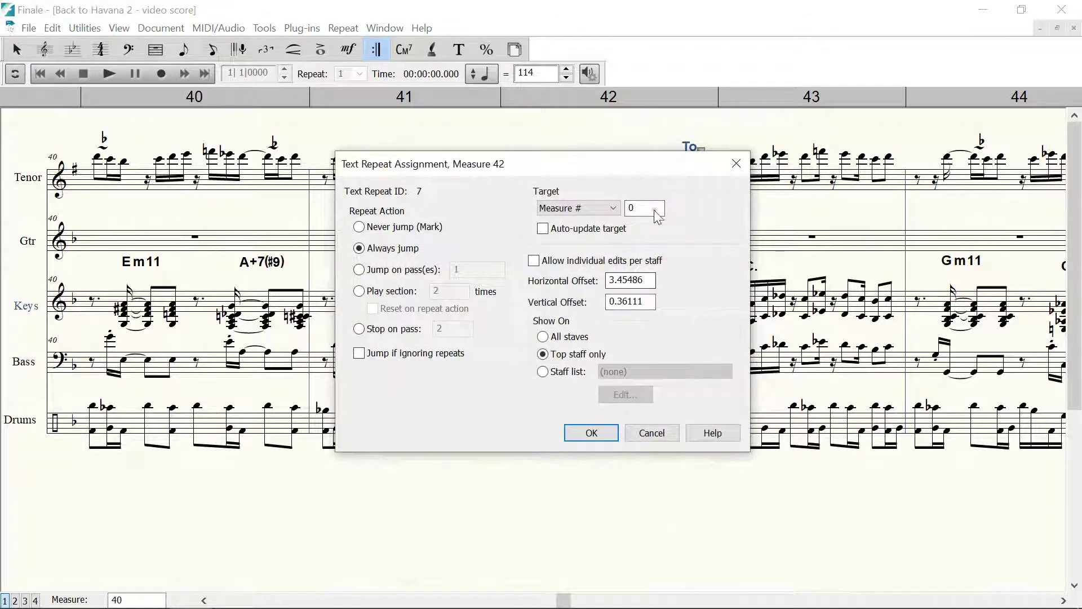
left_click(590, 432)
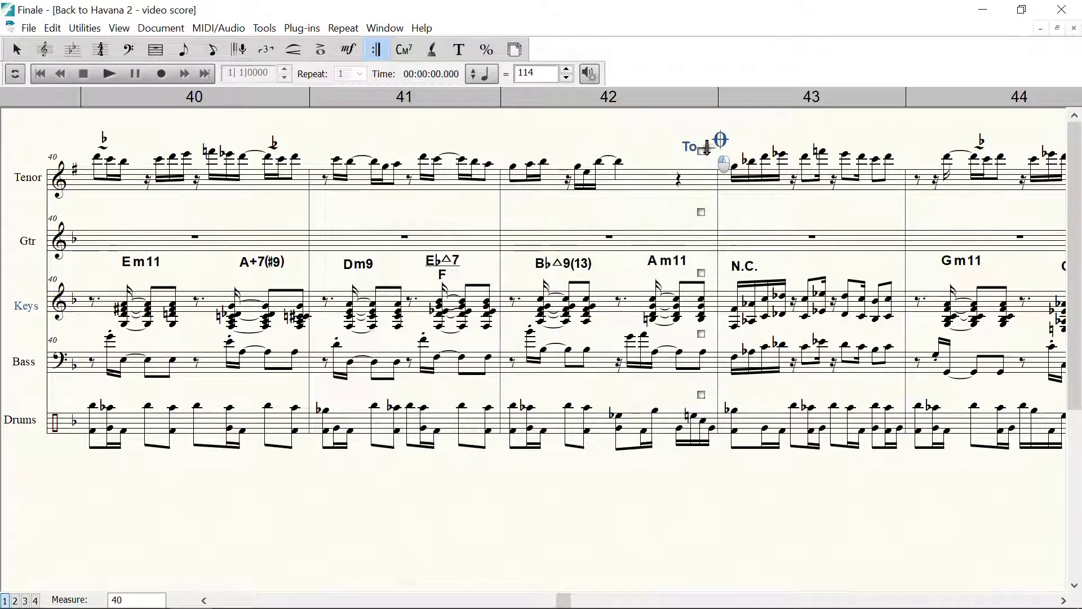
left_click_drag(709, 148, 699, 155)
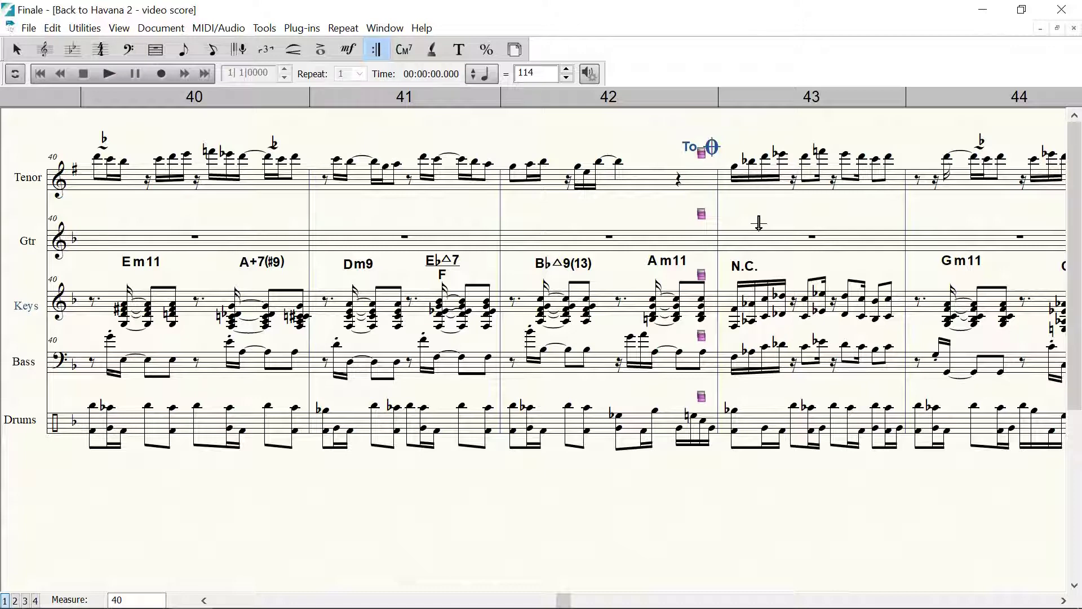
left_click(767, 483)
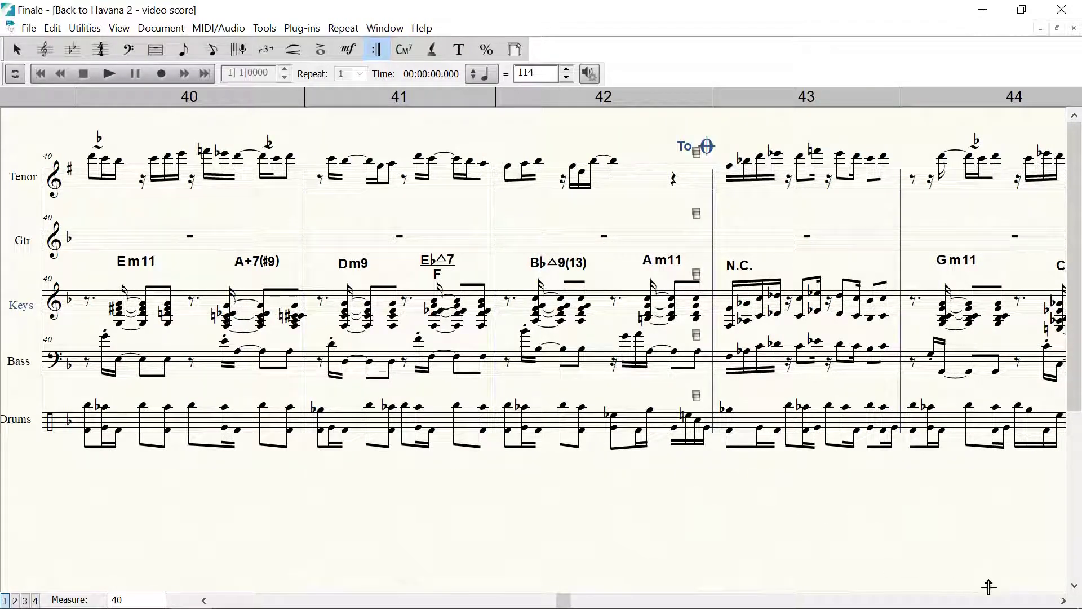
Page forward from measure 40 until measure 65 starts the view.
left_click(1000, 598)
left_click(1000, 599)
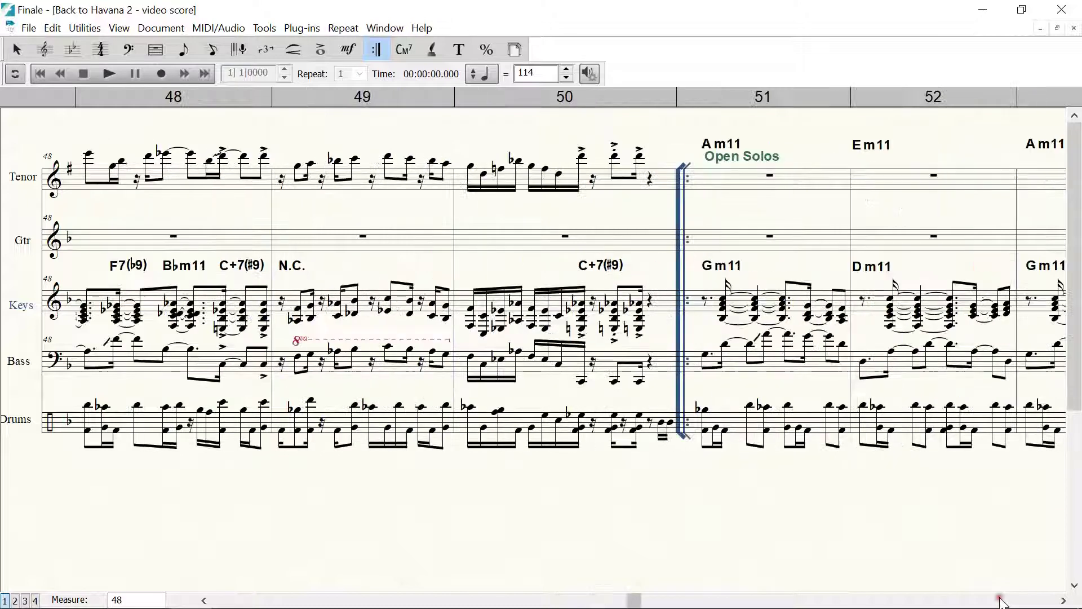
left_click(1012, 599)
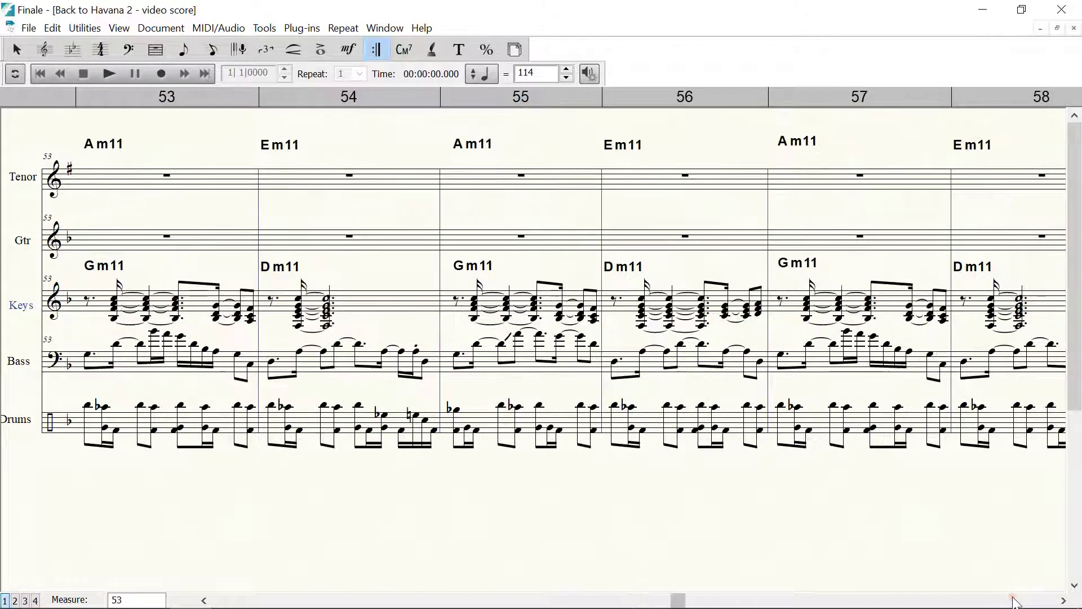
left_click(1013, 600)
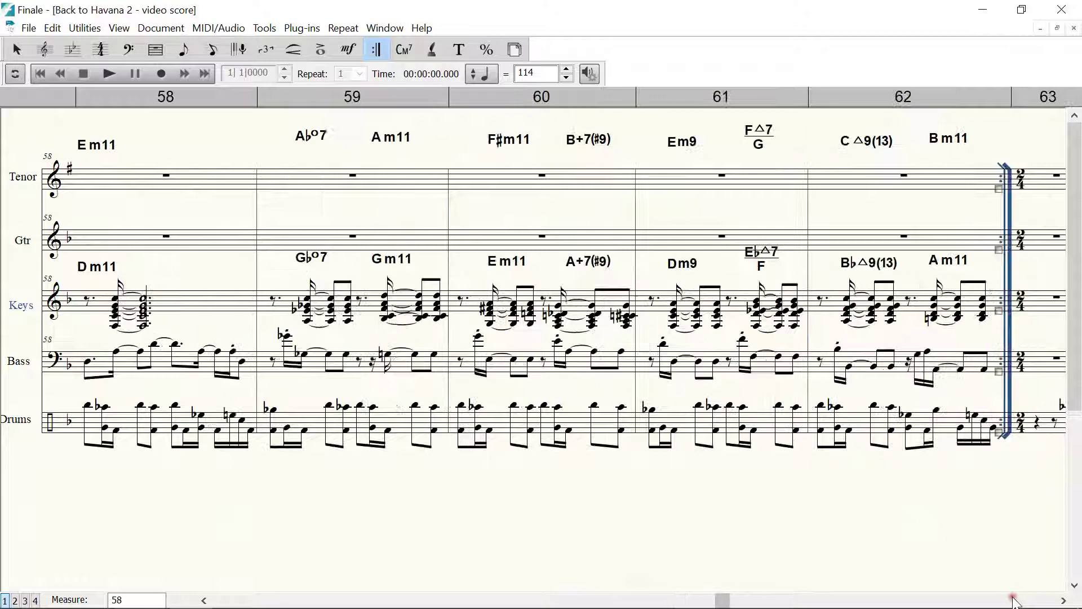
left_click(1013, 599)
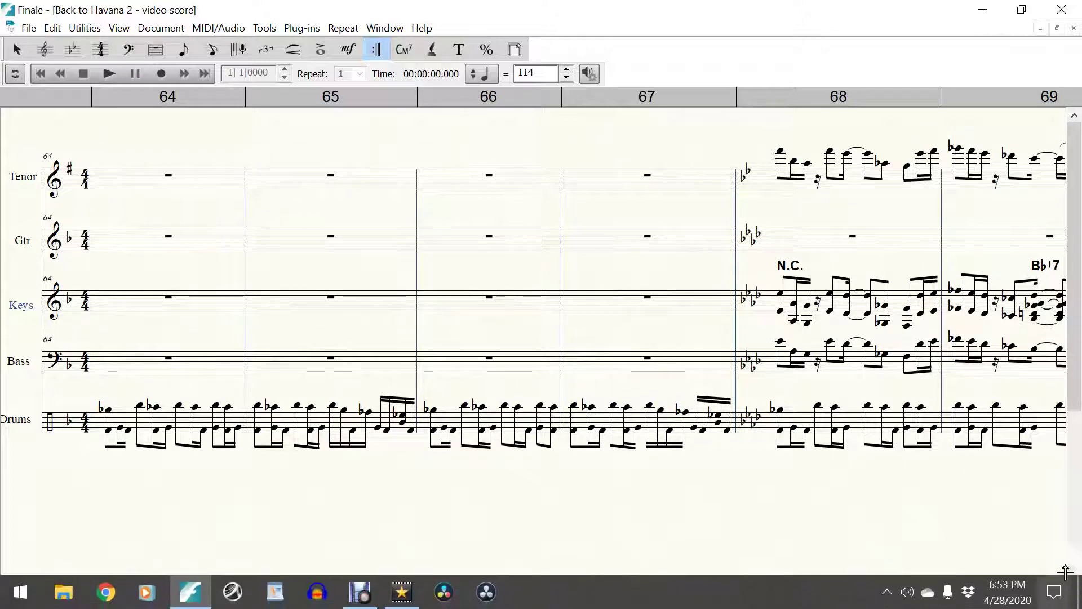
left_click(1063, 601)
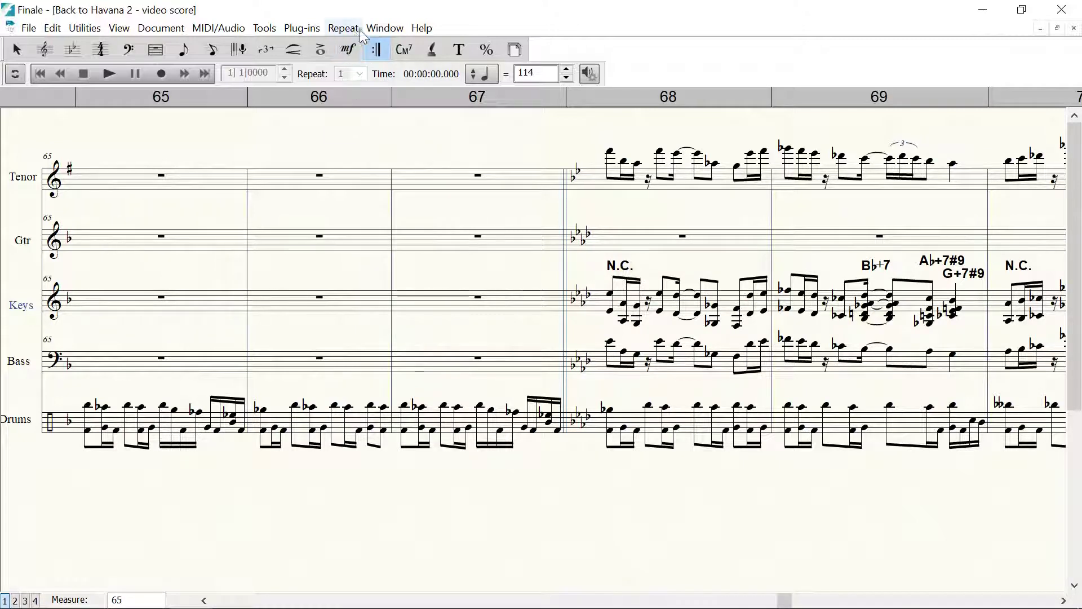
Open the Mixer, lower the master fader, and move it off the staff names.
left_click(385, 29)
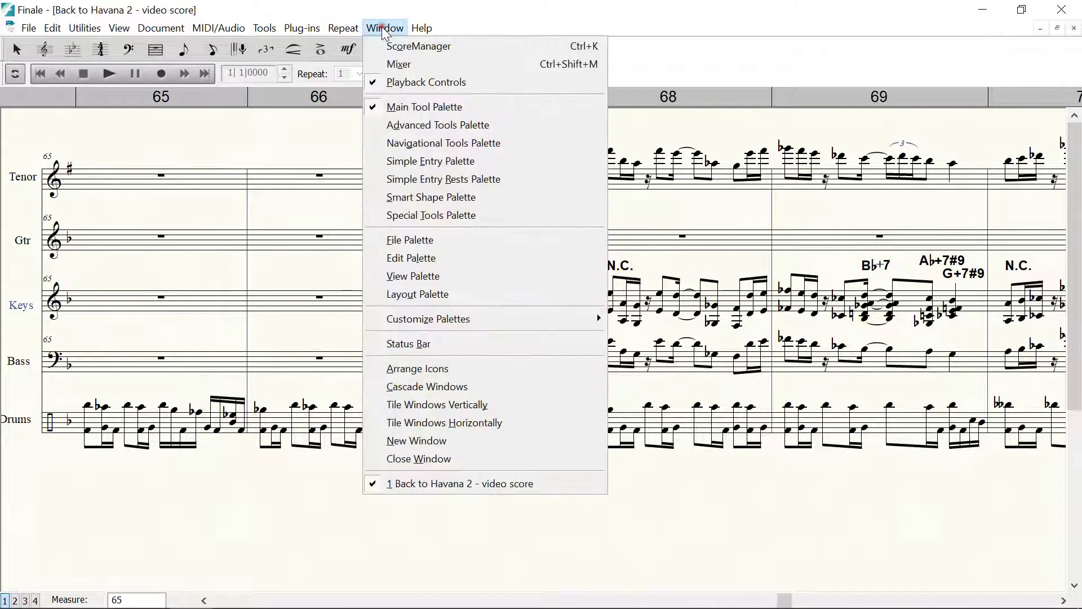
left_click(391, 65)
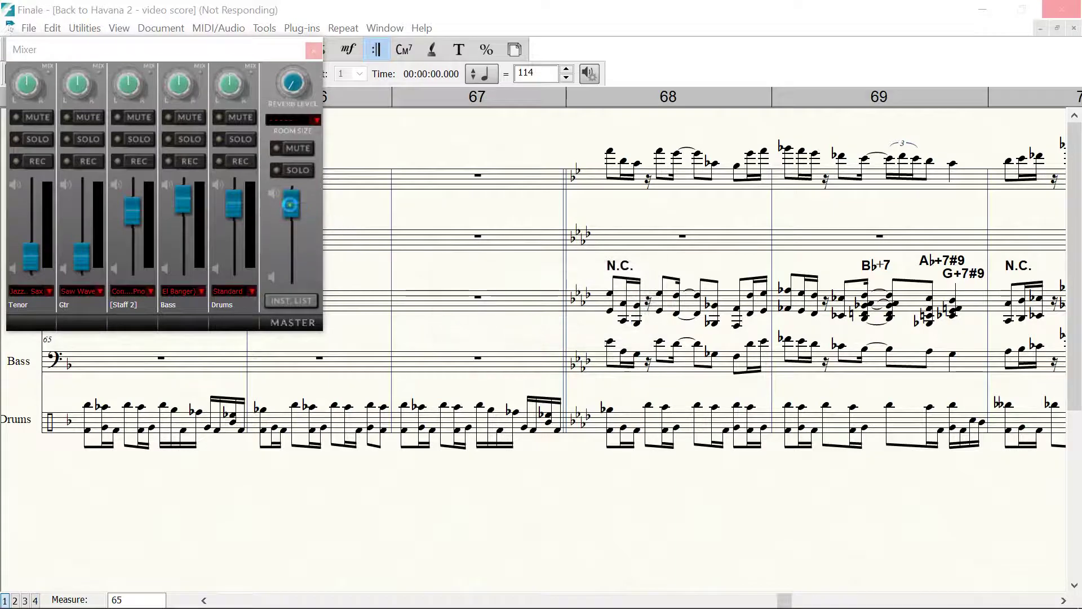
left_click_drag(291, 204, 295, 243)
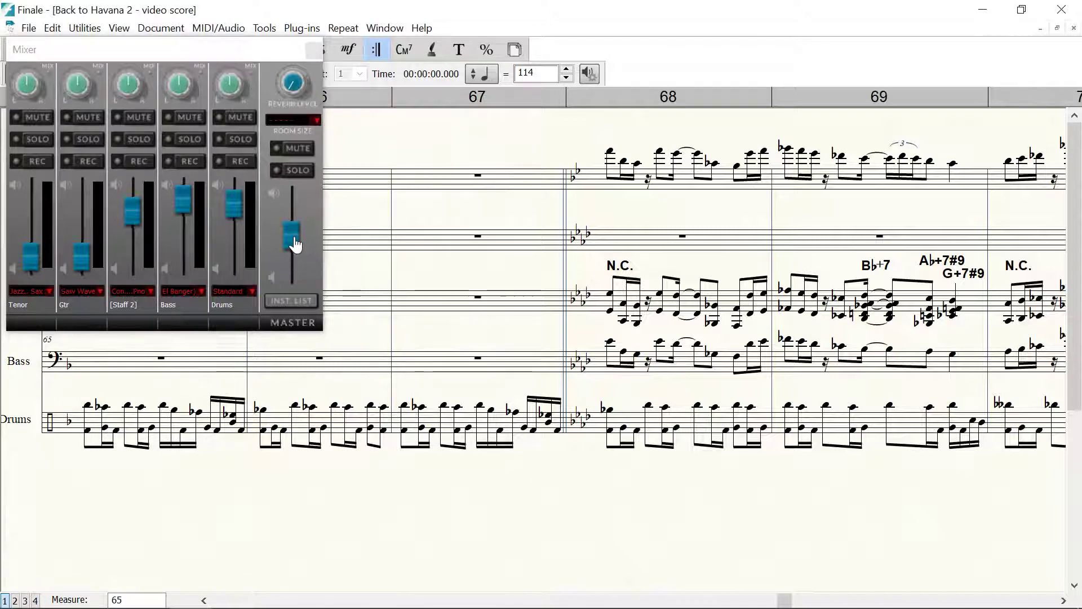
left_click(295, 244)
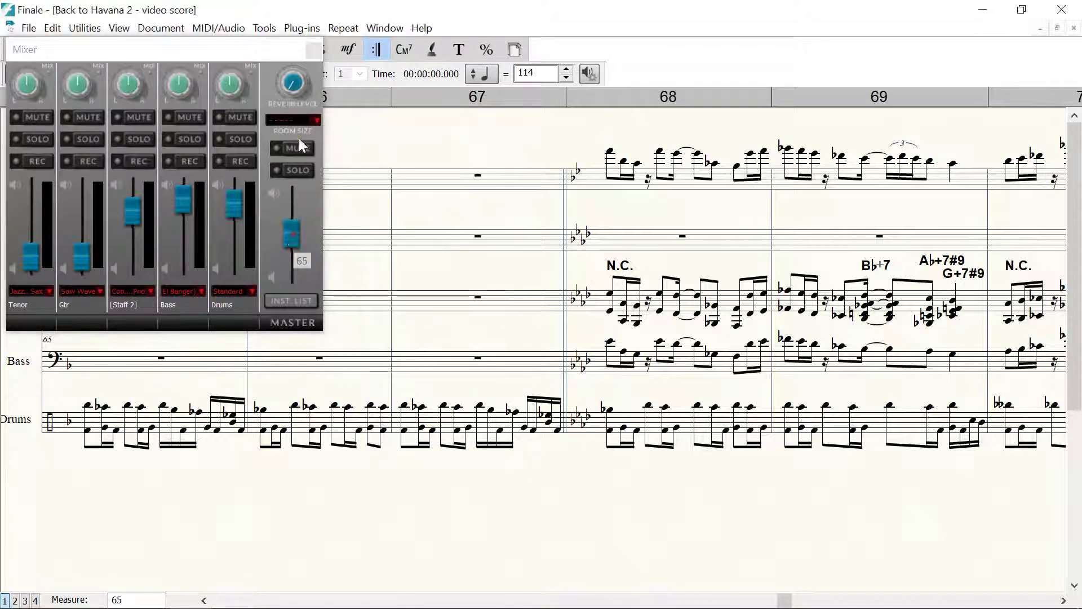
left_click_drag(253, 47, 534, 187)
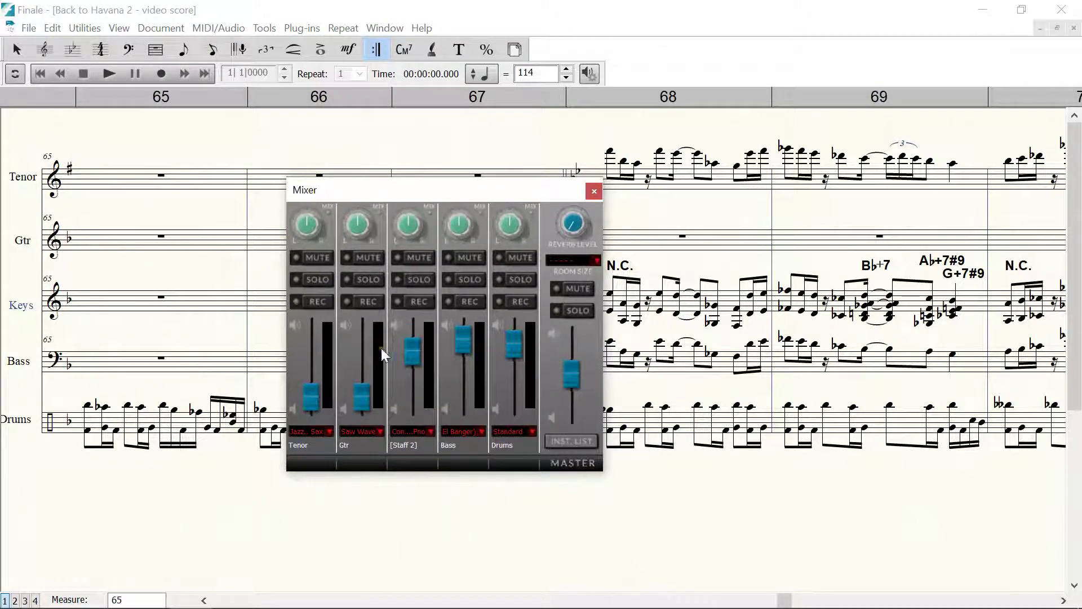
Raise the Tenor fader near maximum and park the Mixer at the bottom right.
left_click_drag(313, 406, 319, 350)
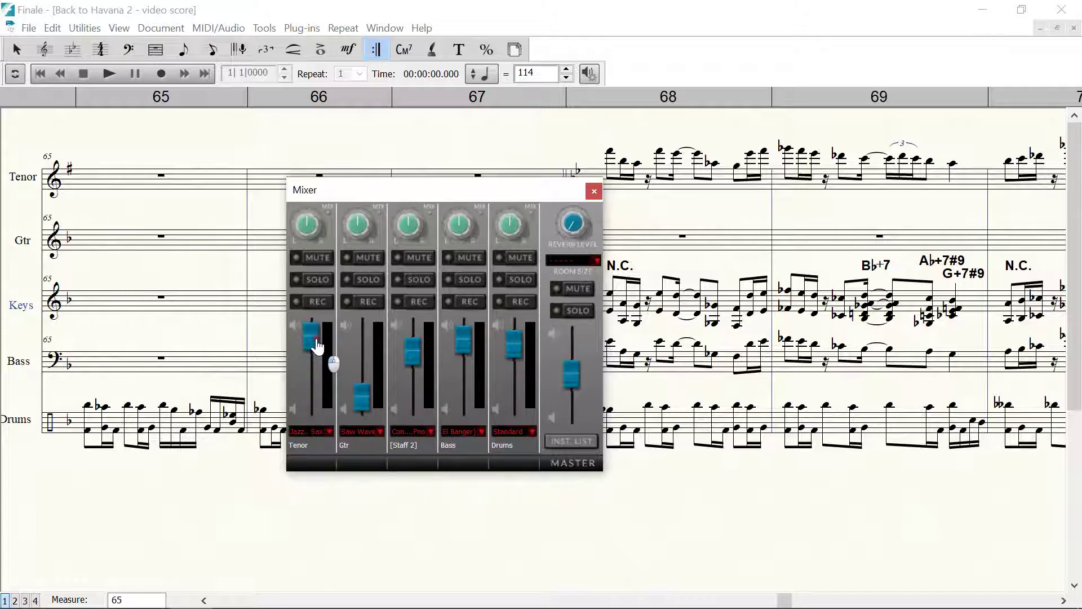
mouse_move(317, 346)
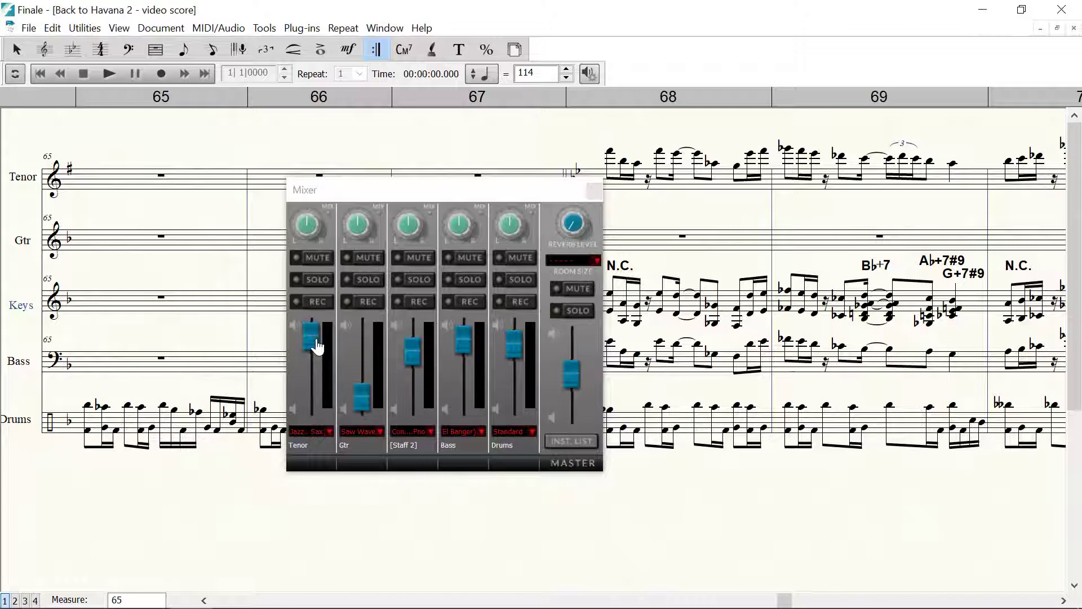
left_click(314, 341)
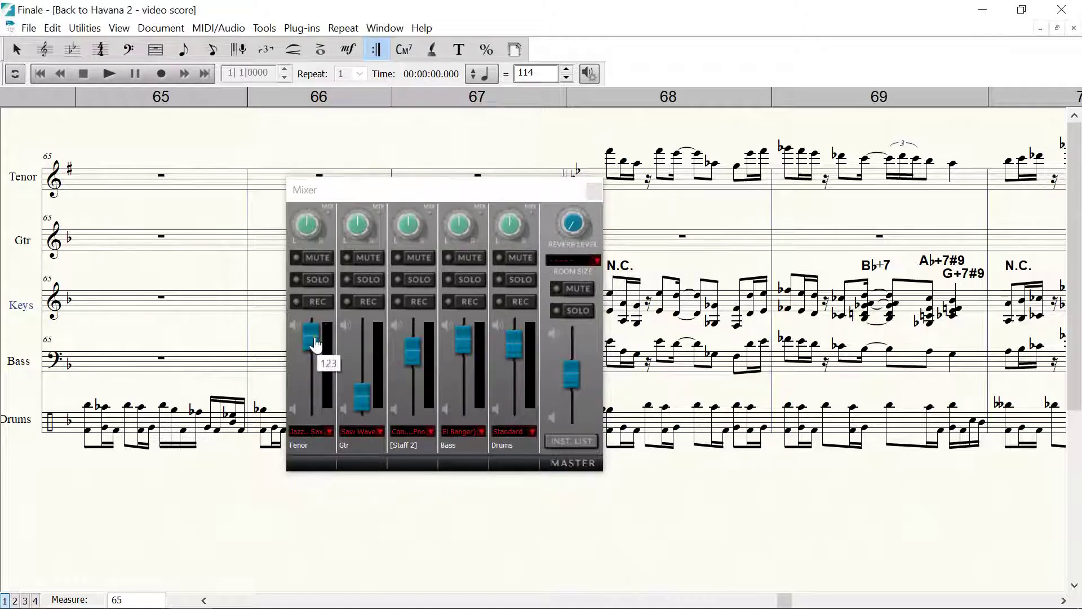
left_click(313, 338)
left_click_drag(372, 191, 413, 217)
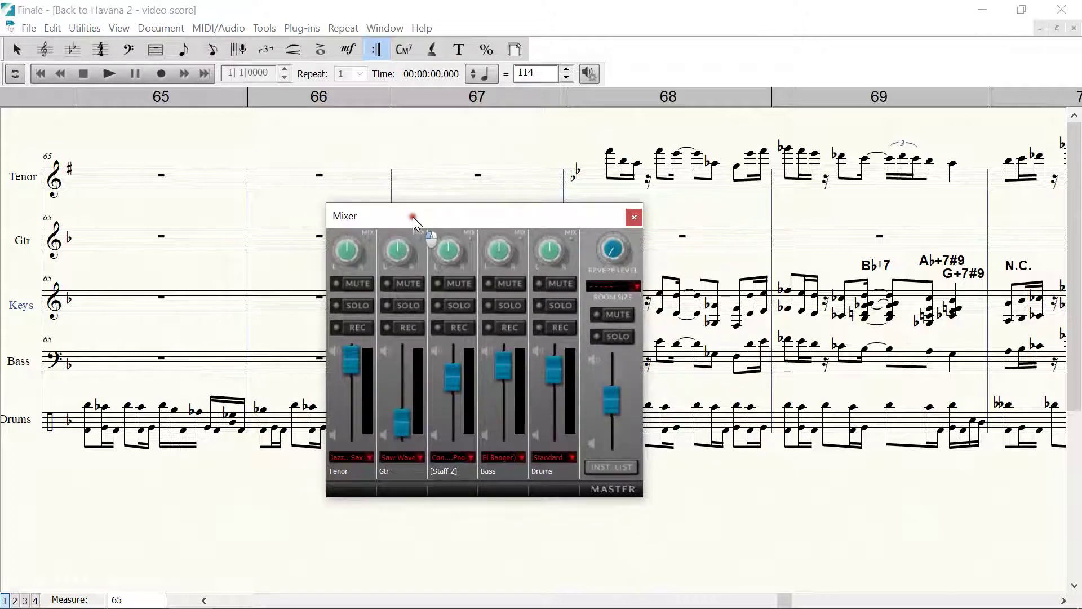
mouse_move(555, 372)
left_click_drag(517, 219, 859, 477)
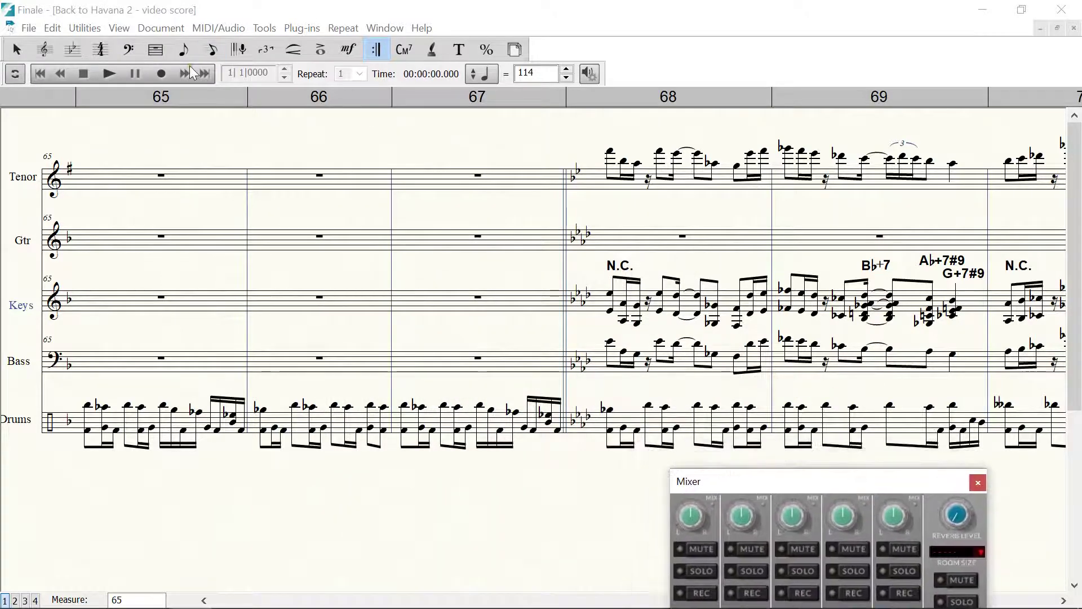
Play the score back from measure 65 through to the final measure 95.
left_click(108, 73)
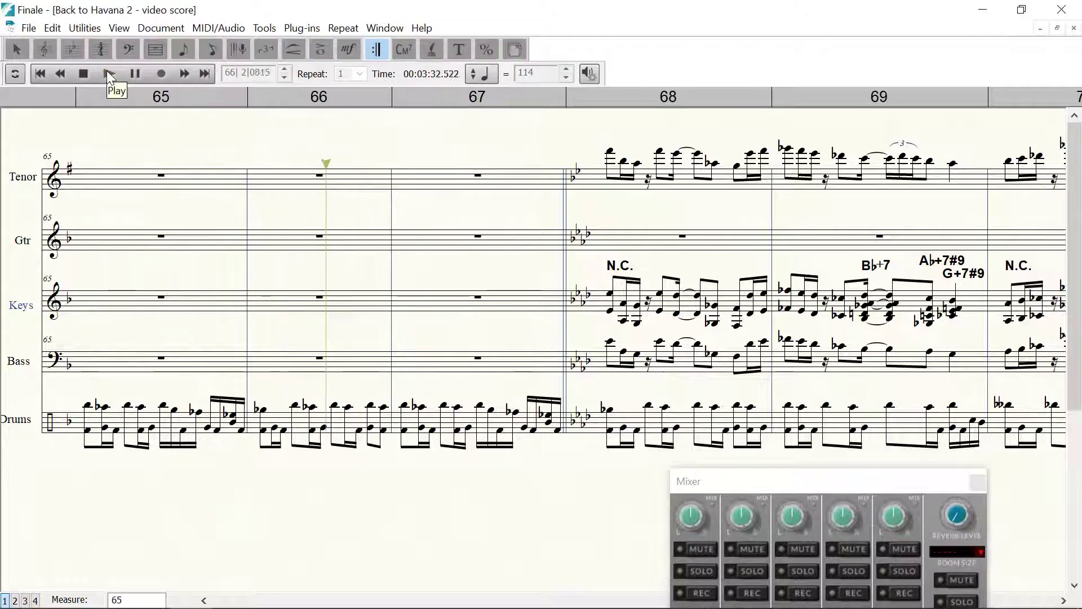
mouse_move(190, 592)
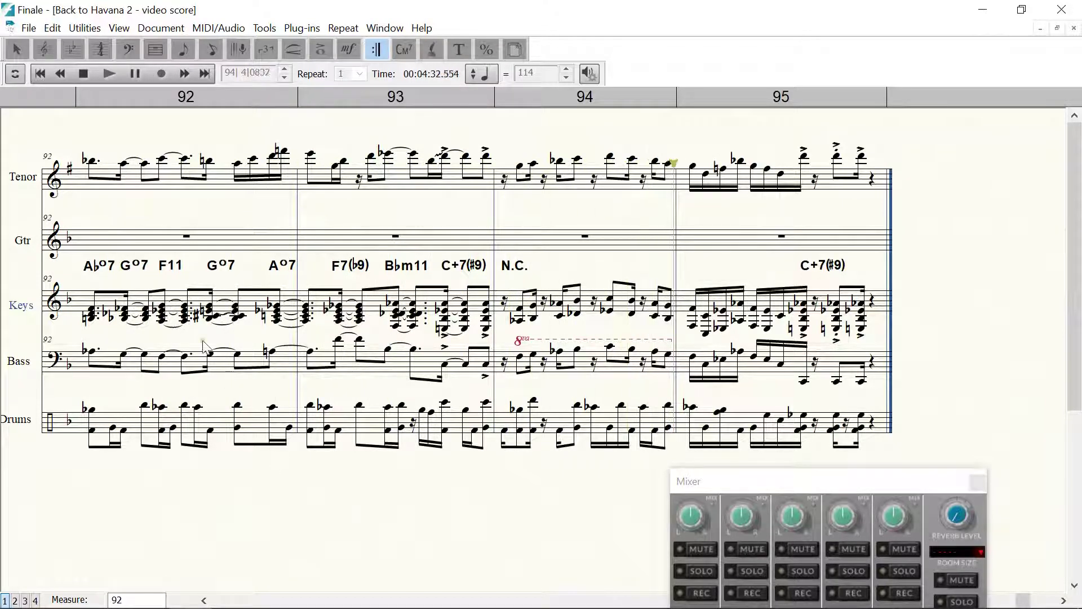
left_click(84, 75)
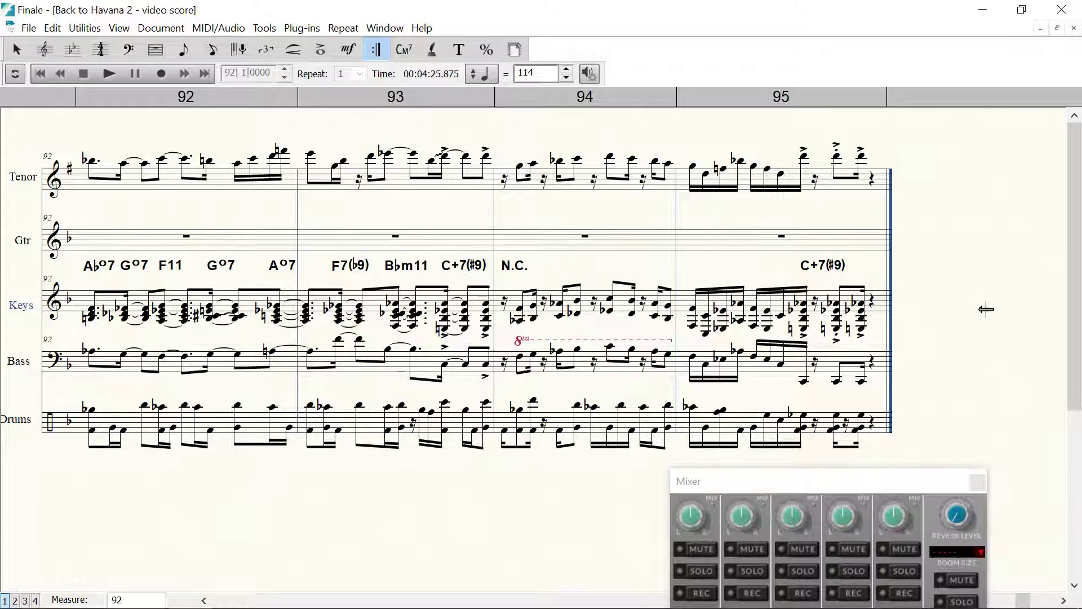
scroll(1075, 303, "down", 1)
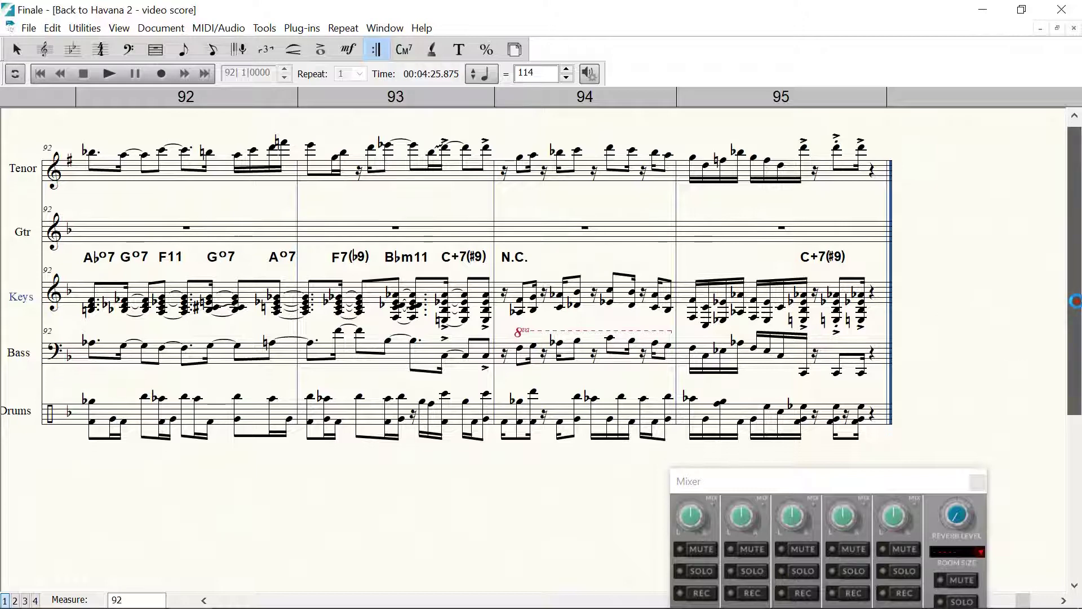